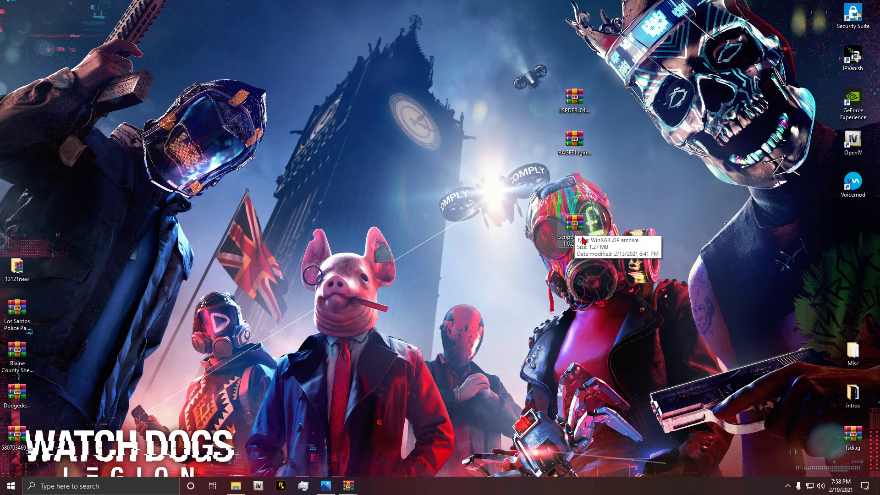
# Move the ScriptHookV archive directly below the RAGEPluginHook archive, then view the RAGE Plugin Hook error screenshot in Photos and minimize it.
pyautogui.moveTo(576, 228); pyautogui.dragTo(575, 185)
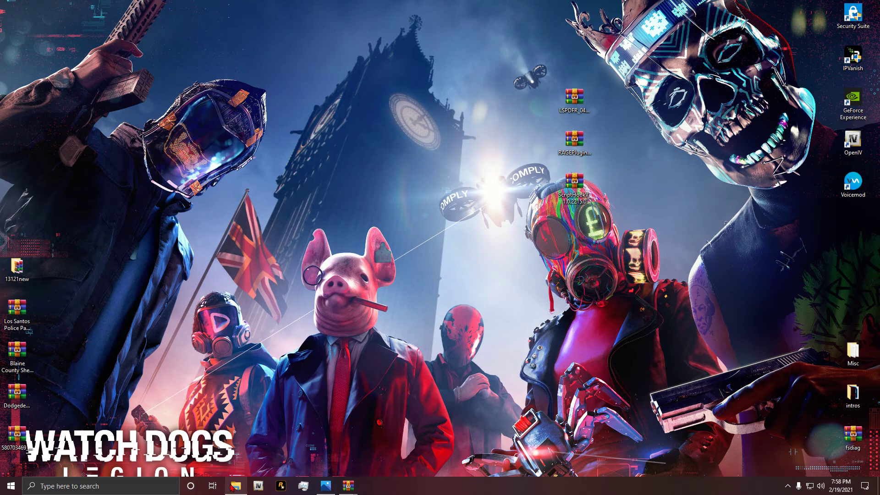
pyautogui.moveTo(233, 487)
pyautogui.moveTo(327, 486)
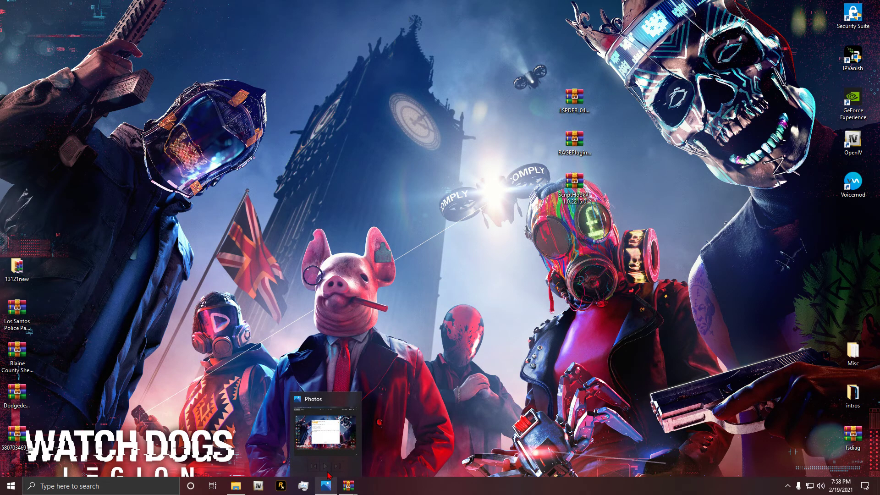
pyautogui.click(332, 492)
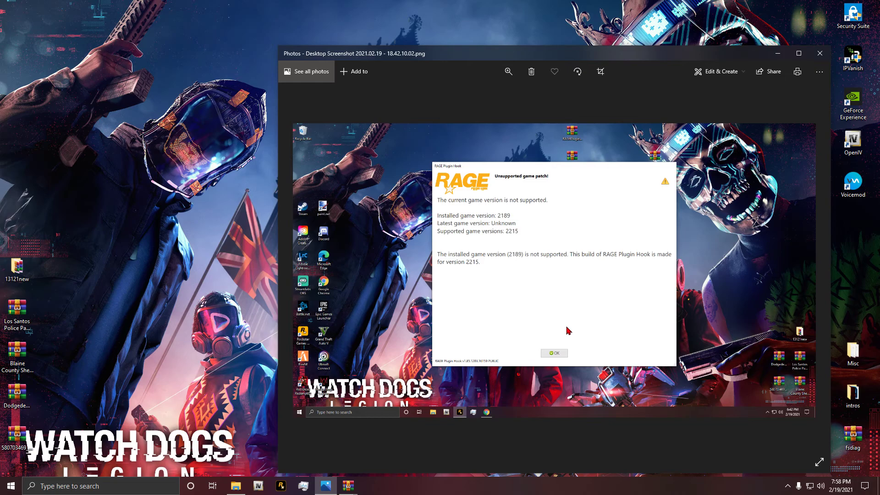
pyautogui.click(777, 56)
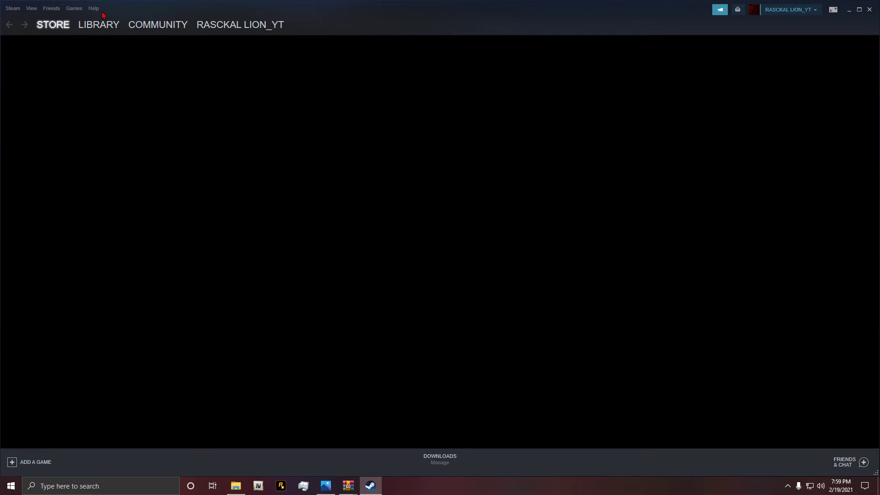
# Switch to Steam and show the local files settings in the properties of Grand Theft Auto V from the games library.
pyautogui.click(74, 8)
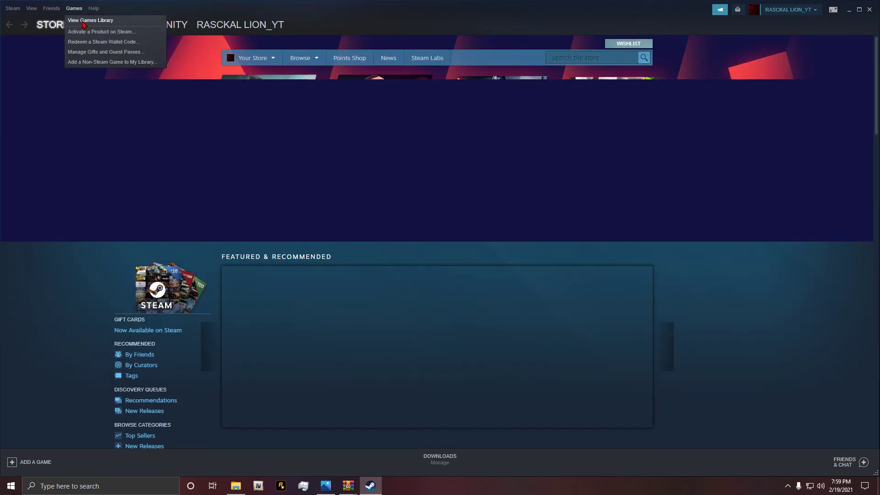
pyautogui.click(84, 24)
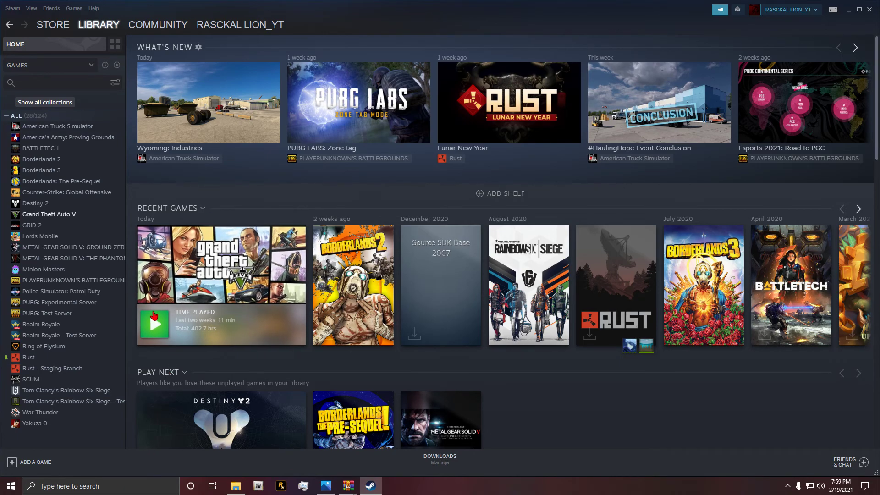
pyautogui.click(73, 215)
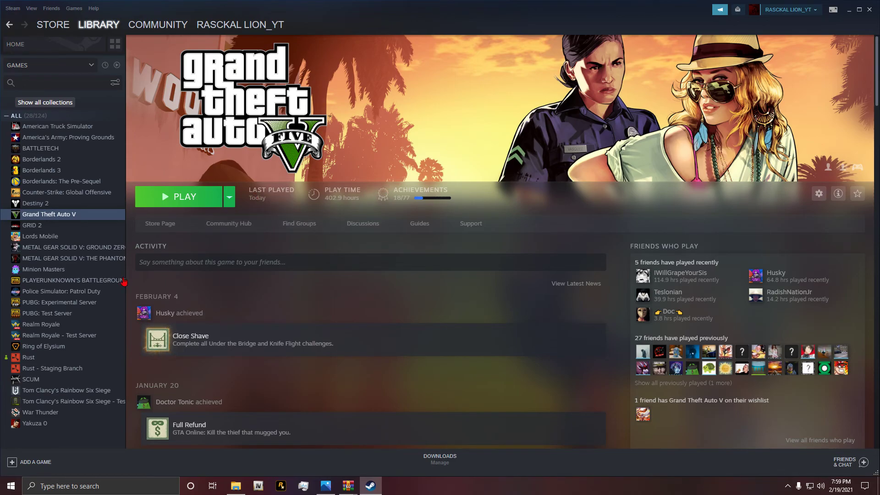
pyautogui.rightClick(85, 222)
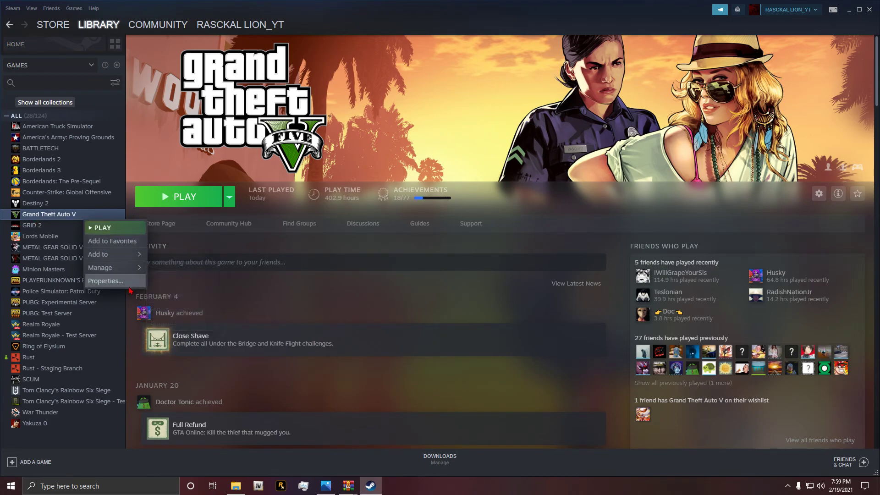
pyautogui.click(105, 281)
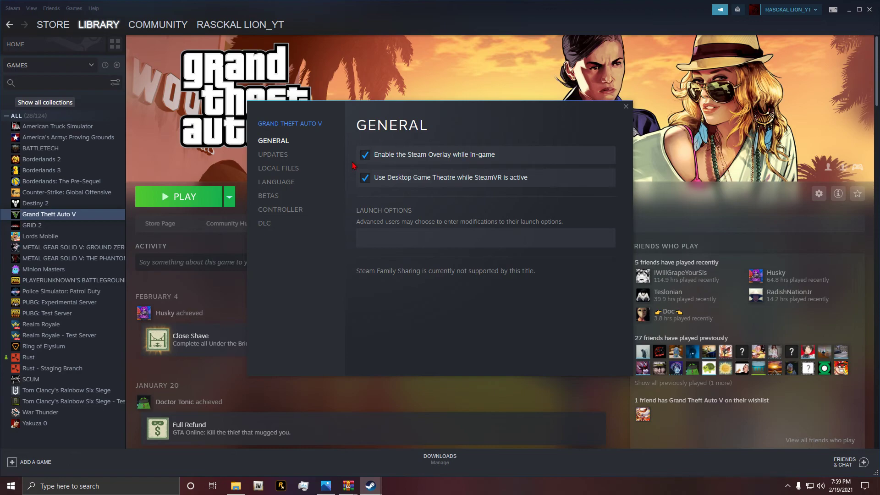
pyautogui.click(298, 172)
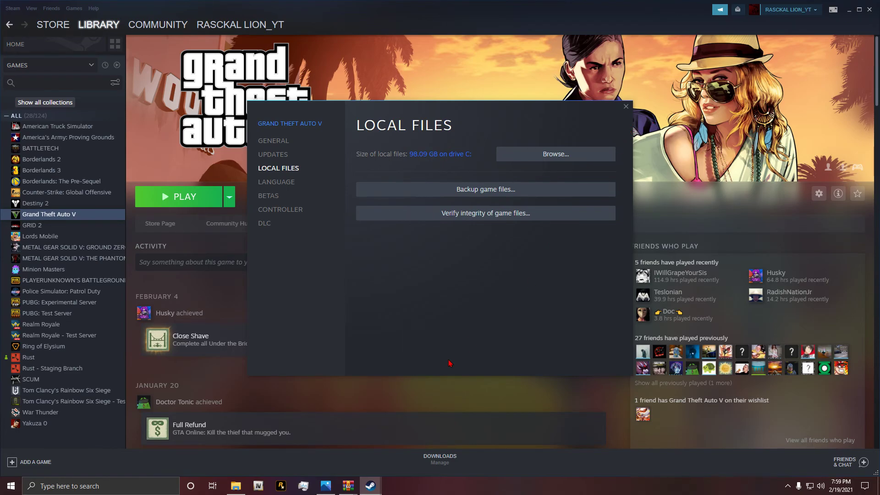
# Switch to File Explorer, open the Grand Theft Auto V folder under steamapps\common and examine its game and mod files.
pyautogui.click(234, 486)
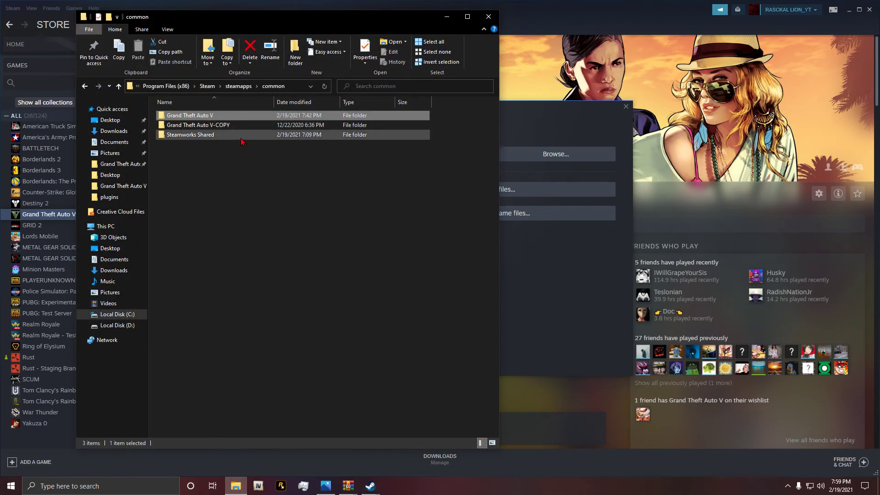
pyautogui.doubleClick(228, 118)
pyautogui.scroll(-12, 210, 320)
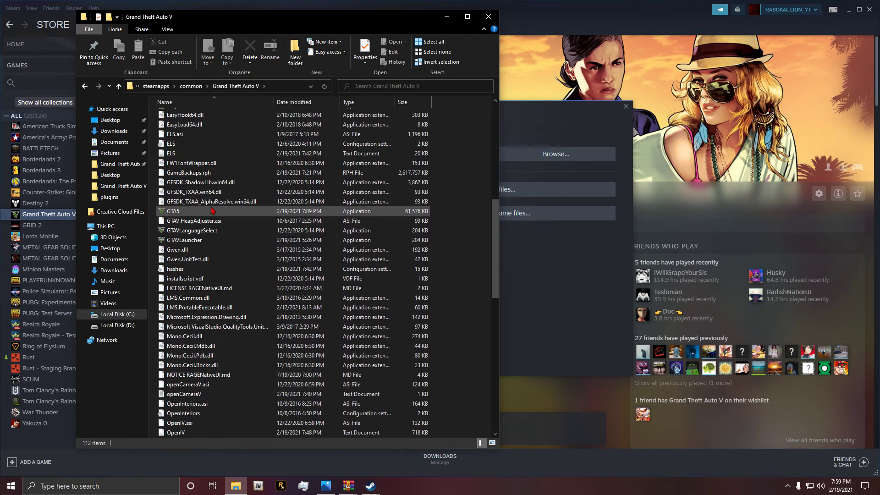
pyautogui.scroll(-4, 209, 274)
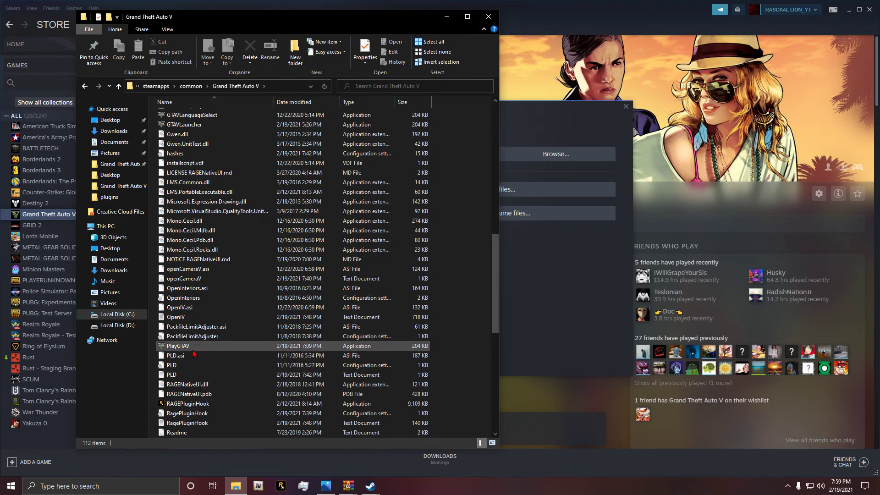
pyautogui.scroll(7, 202, 348)
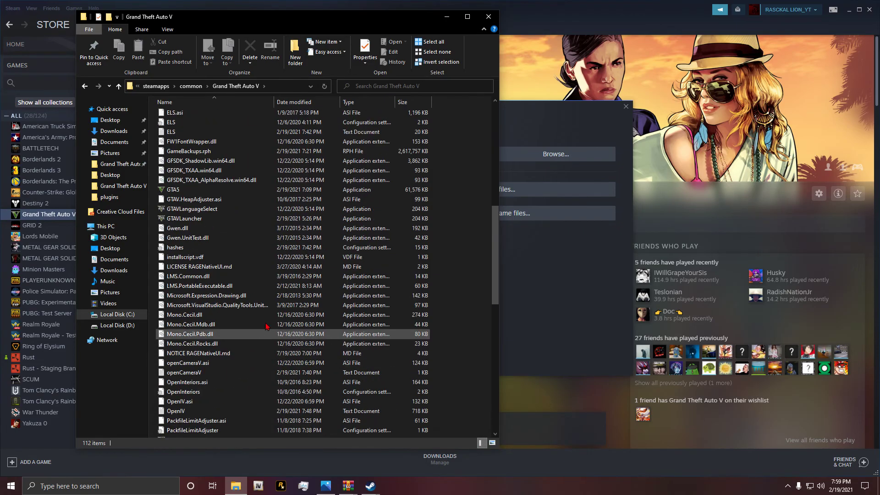
pyautogui.scroll(5, 400, 246)
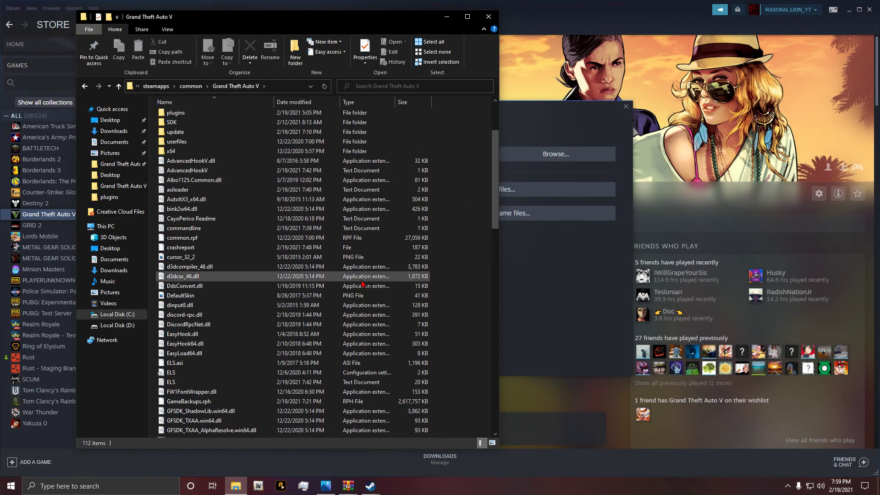
pyautogui.scroll(-6, 277, 308)
pyautogui.moveTo(254, 271)
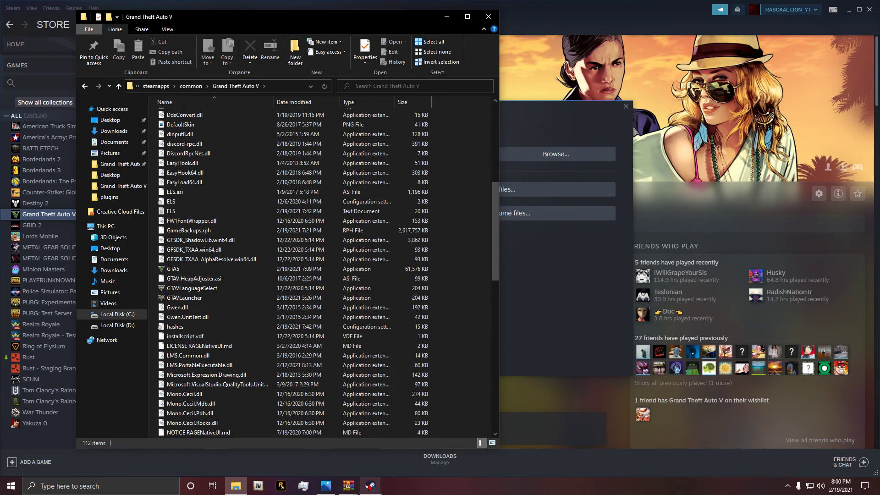
# Review the RAGE Plugin Hook screenshot again in Photos, close it and minimize the Grand Theft Auto V folder window.
pyautogui.click(332, 481)
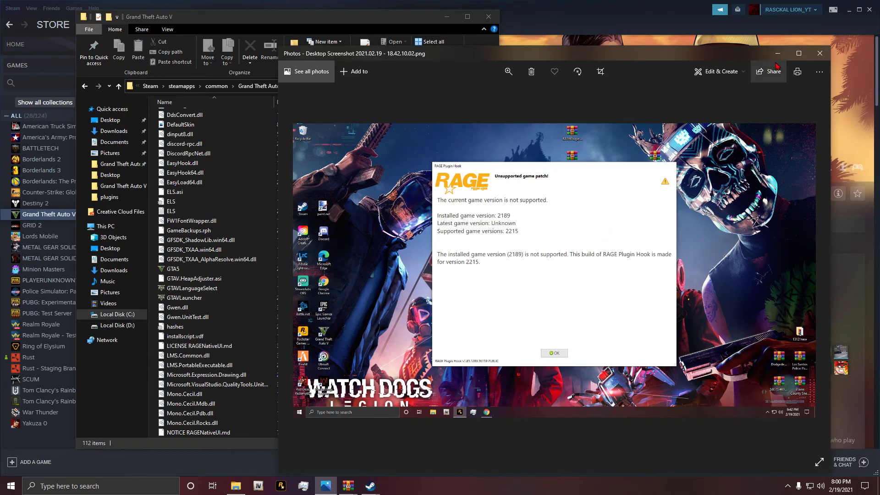
pyautogui.click(820, 54)
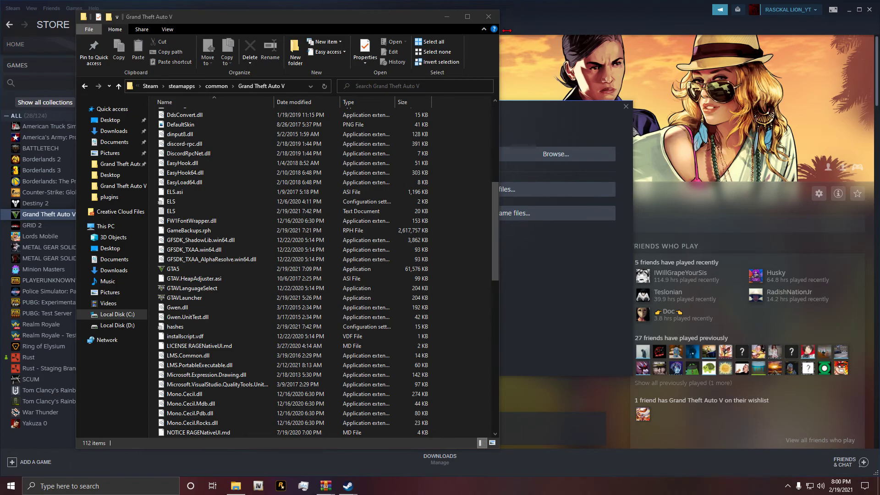
pyautogui.click(447, 16)
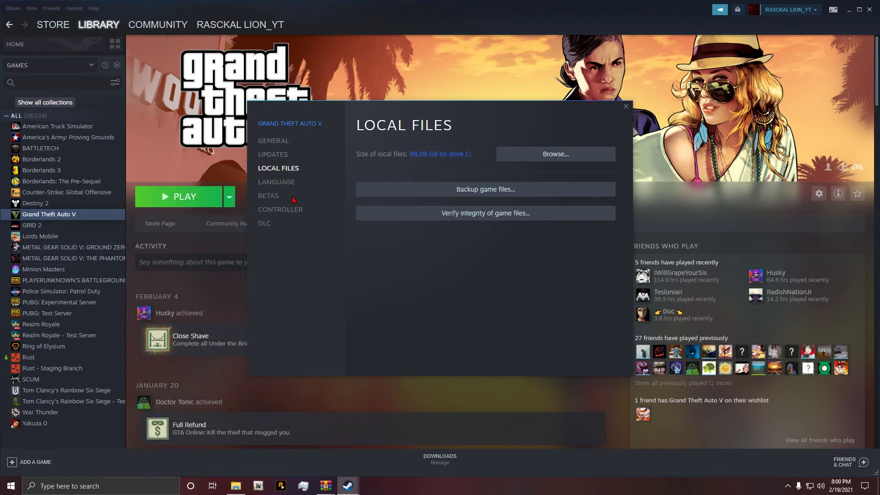
# View the Grand Theft Auto V local files properties in Steam again, then close the dialog and the Steam window.
pyautogui.rightClick(103, 218)
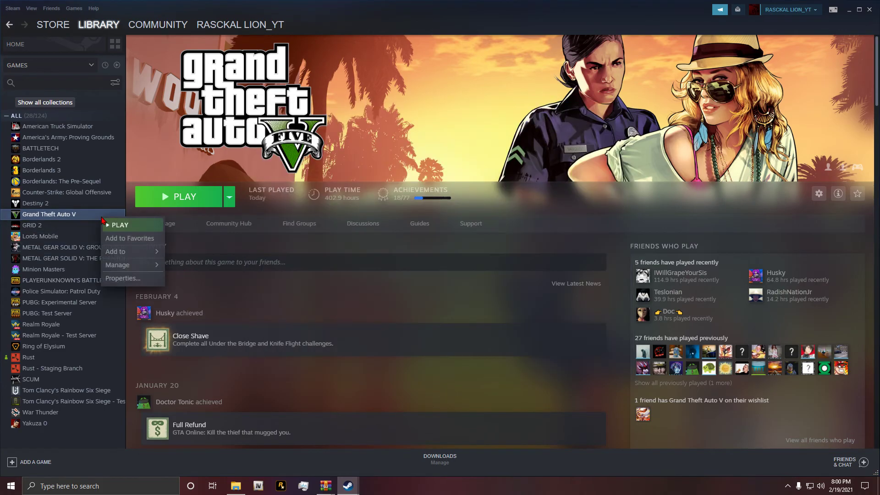
pyautogui.click(122, 278)
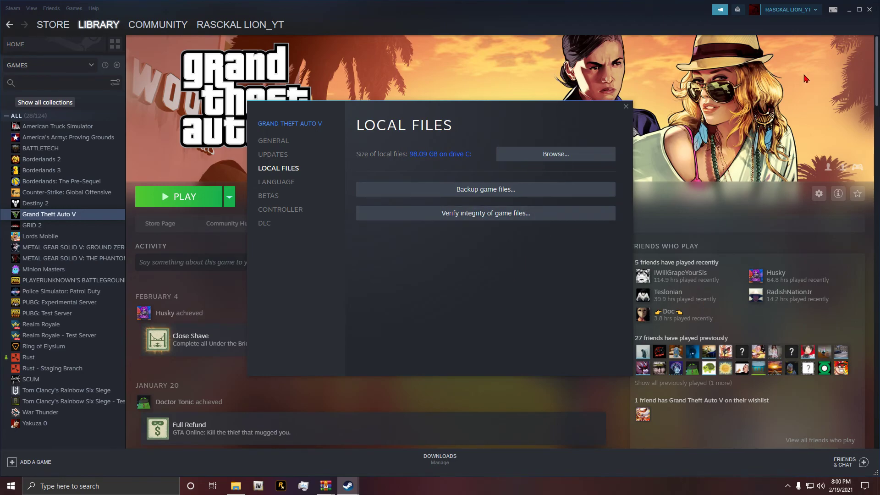
pyautogui.click(626, 107)
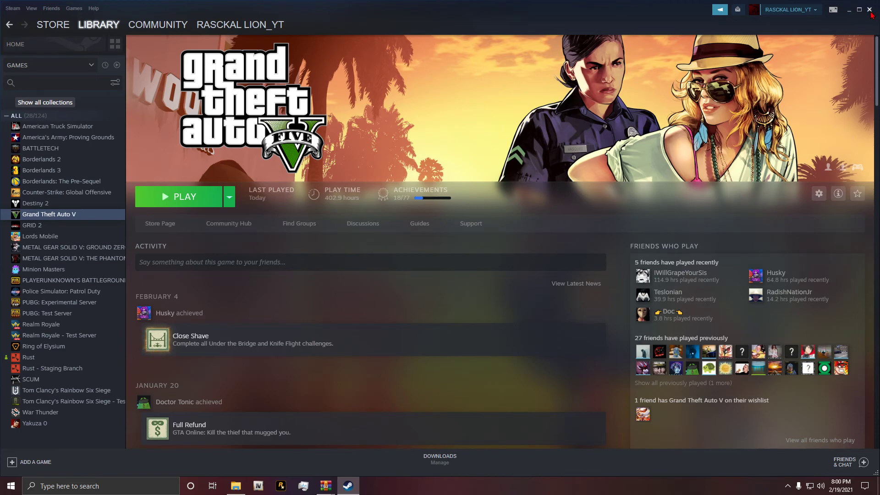
pyautogui.click(869, 10)
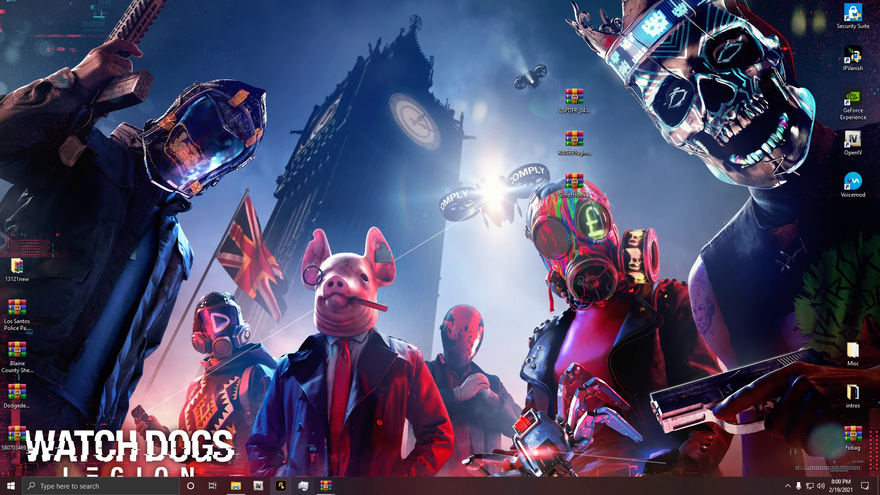
# Restore the Grand Theft Auto V folder window and shift the ScriptHookV, RAGEPluginHook and LSPDFR archives one slot down the desktop.
pyautogui.click(244, 489)
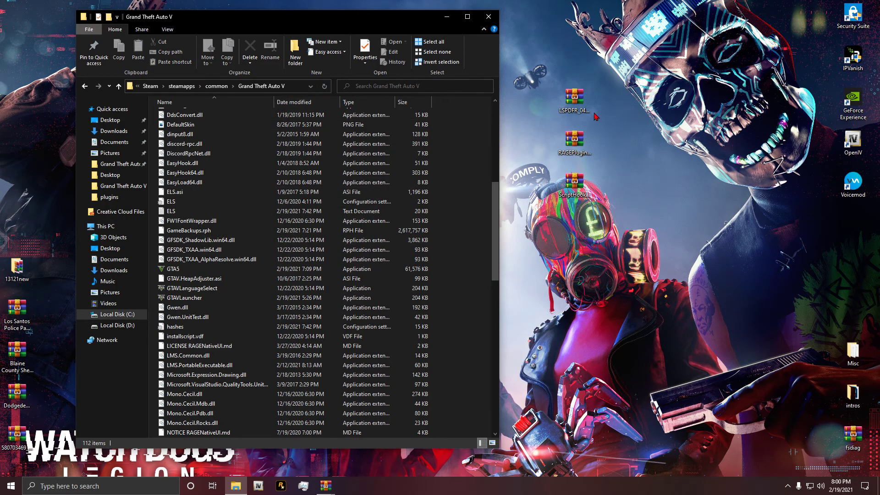
pyautogui.moveTo(550, 64); pyautogui.dragTo(617, 211)
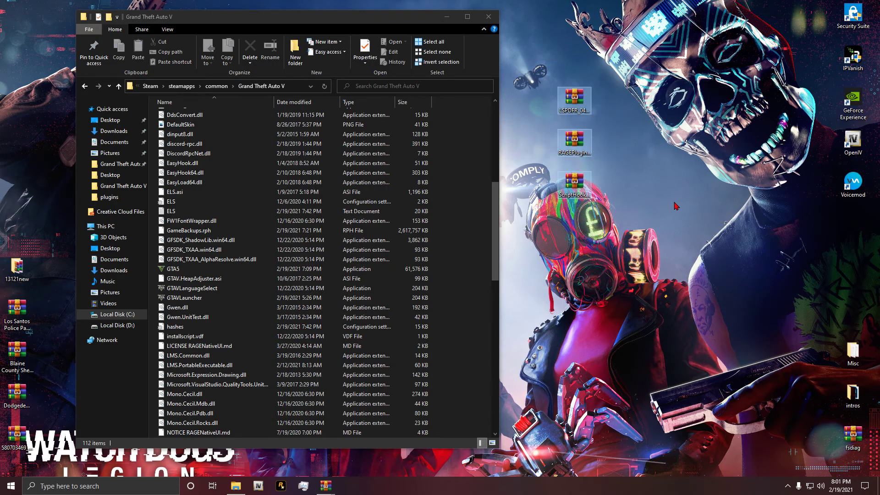
pyautogui.click(664, 172)
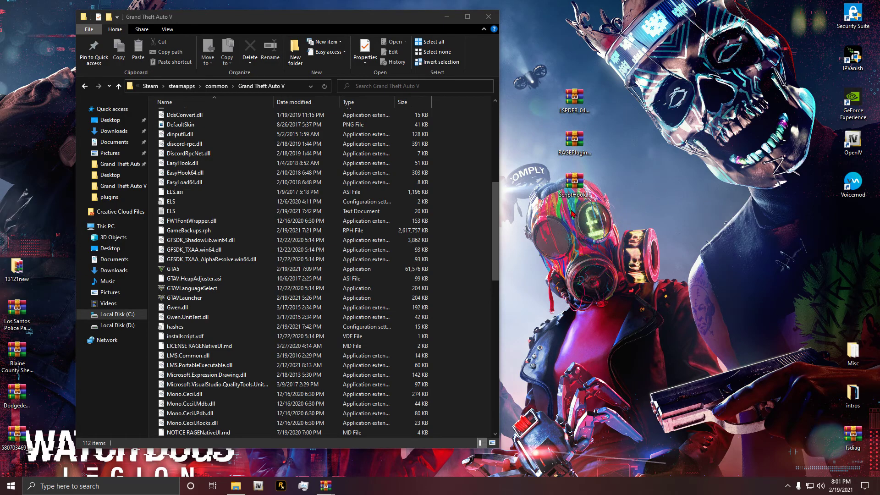
pyautogui.moveTo(574, 187); pyautogui.dragTo(572, 235)
pyautogui.click(576, 164)
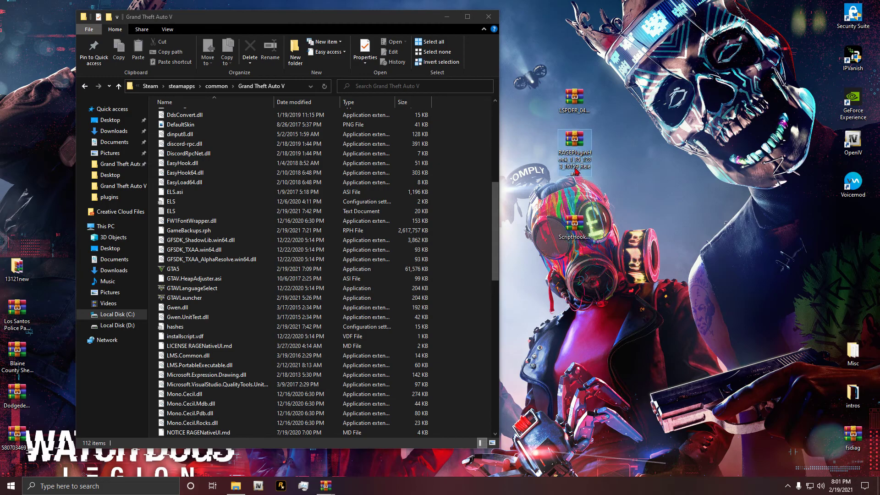
pyautogui.moveTo(578, 162); pyautogui.dragTo(583, 204)
pyautogui.moveTo(573, 113); pyautogui.dragTo(578, 151)
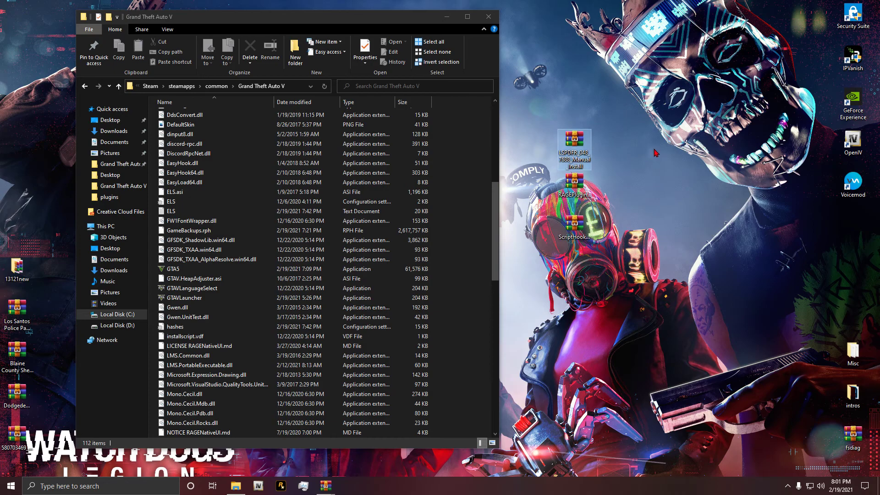
# Go up to the common folder, reopen the Grand Theft Auto V folder and show its game files.
pyautogui.click(475, 310)
pyautogui.click(216, 86)
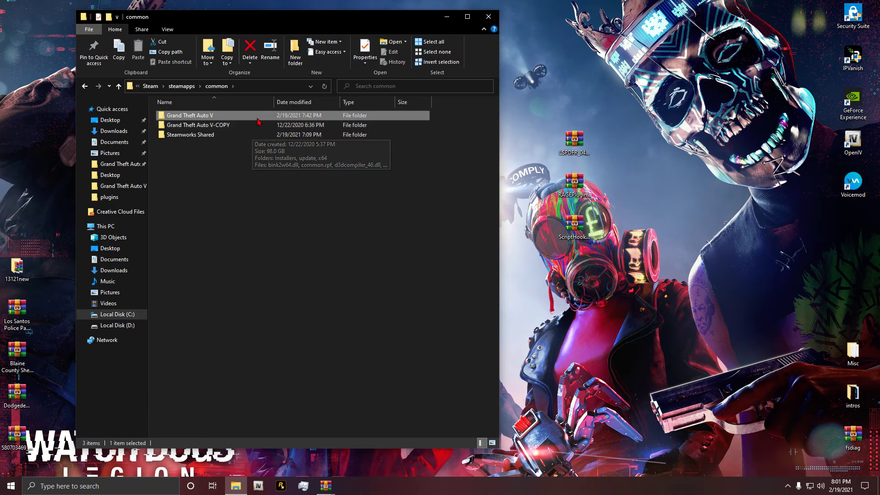
pyautogui.doubleClick(255, 116)
pyautogui.scroll(-8, 323, 206)
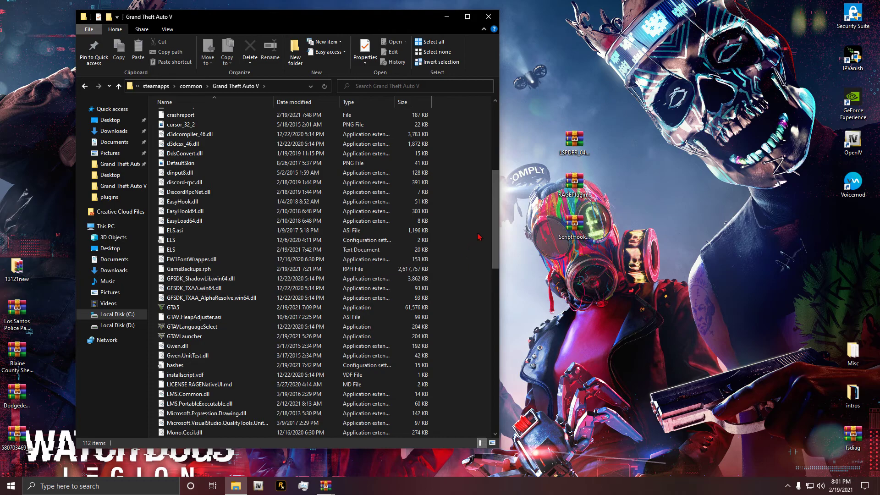
# Copy dinput8.dll and ScriptHookV.dll from the ScriptHookV archive's bin folder into the Grand Theft Auto V folder, replacing the existing files.
pyautogui.doubleClick(572, 225)
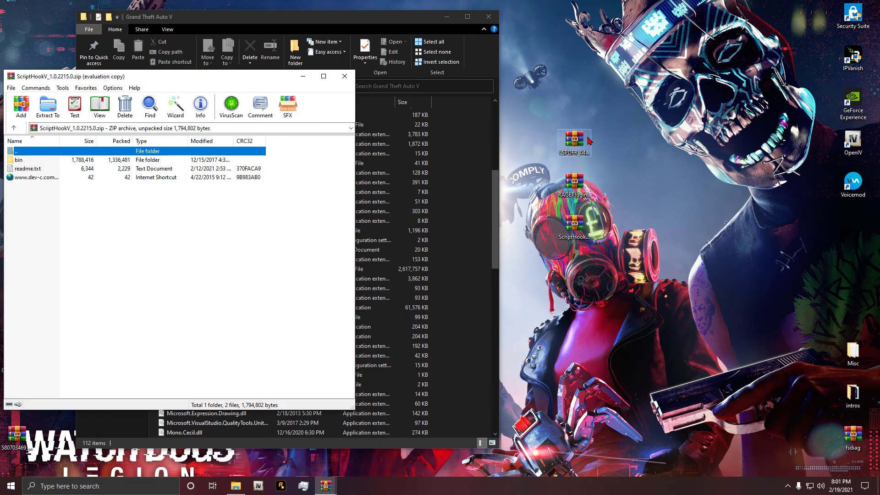
pyautogui.moveTo(270, 77); pyautogui.dragTo(783, 71)
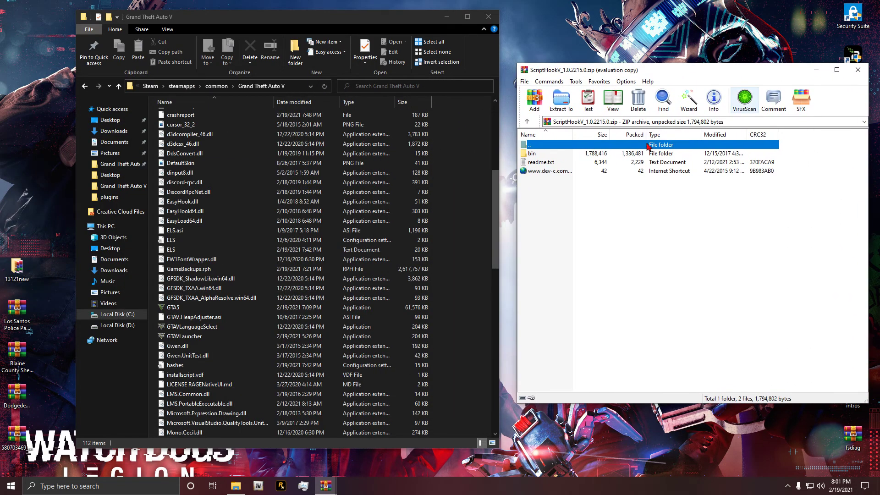
pyautogui.doubleClick(575, 155)
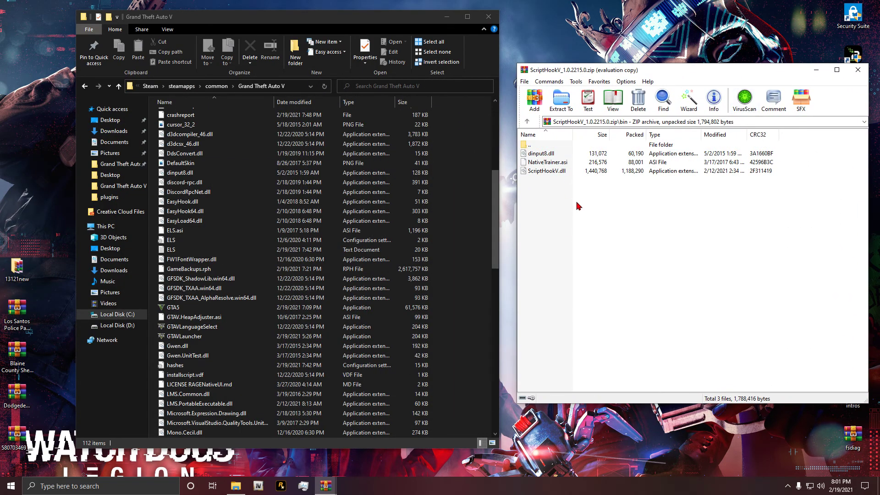
pyautogui.moveTo(576, 193); pyautogui.dragTo(586, 158)
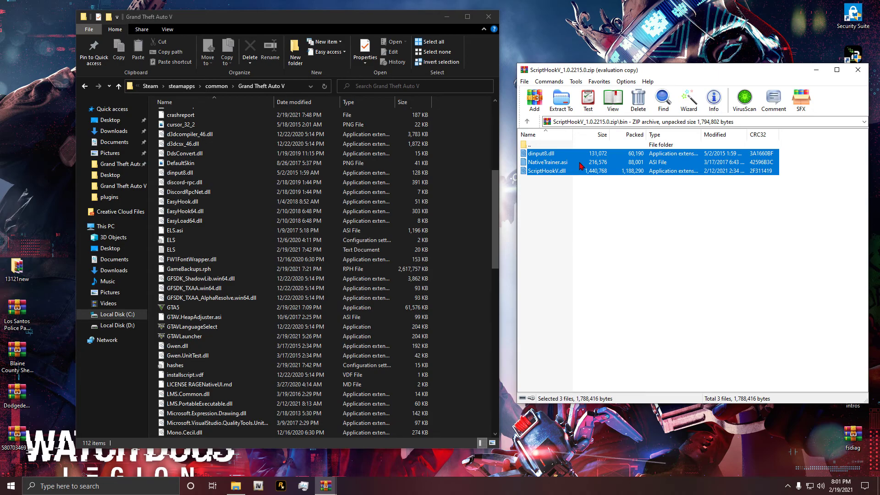
pyautogui.keyDown('ctrl'); pyautogui.click(580, 166); pyautogui.keyUp('ctrl')
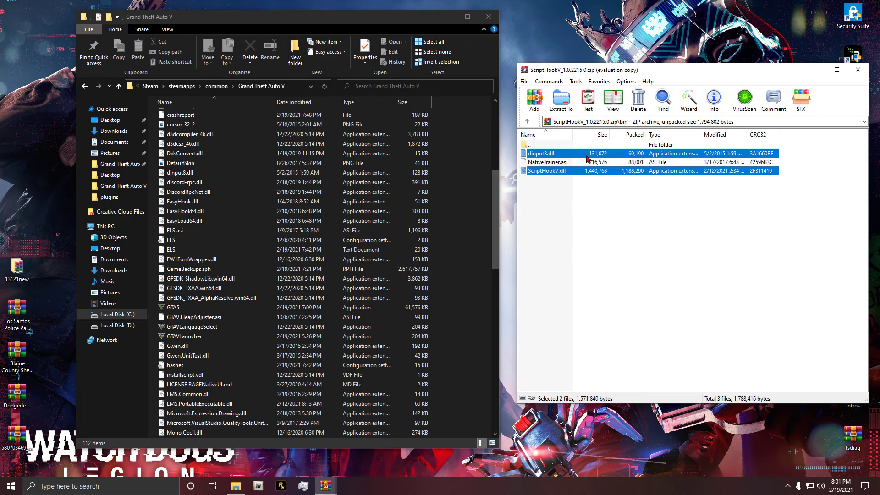
pyautogui.moveTo(580, 160); pyautogui.dragTo(480, 270)
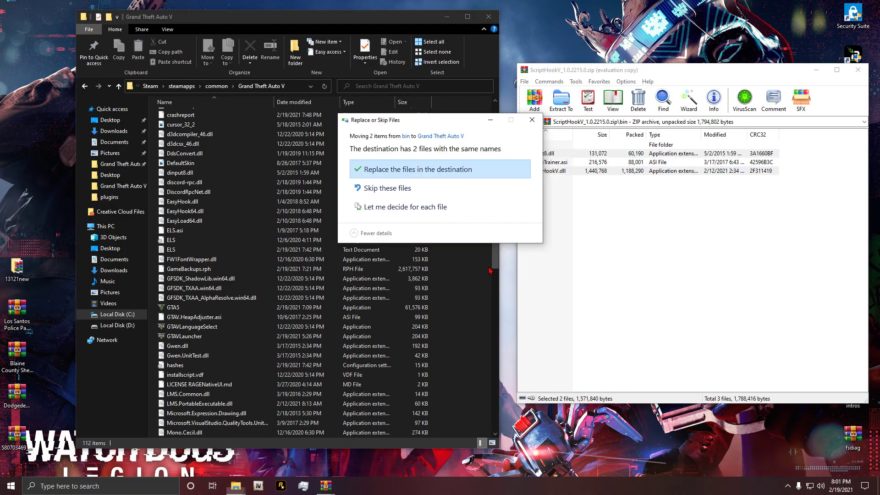
pyautogui.click(465, 179)
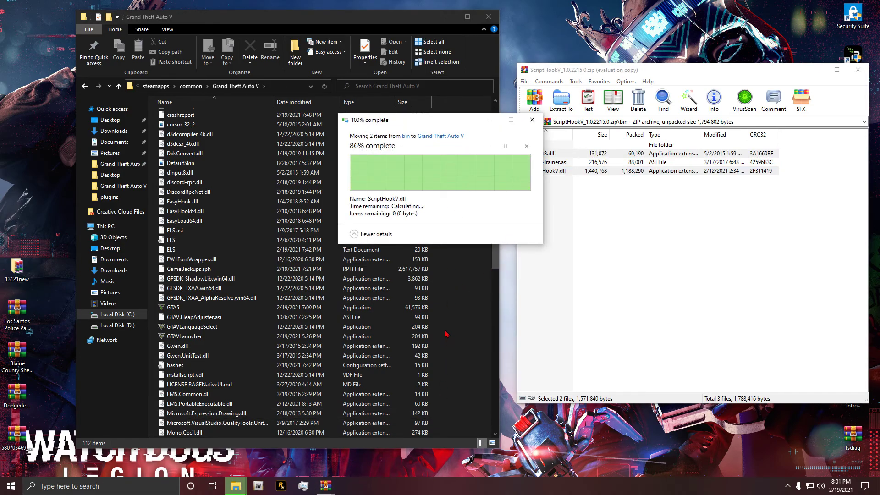
# Close the ScriptHookV archive, move its icon beside Security Suite on the desktop and set the RAGEPluginHook archive beside LSPDFR.
pyautogui.click(857, 70)
pyautogui.moveTo(587, 229); pyautogui.dragTo(798, 20)
pyautogui.moveTo(573, 192); pyautogui.dragTo(677, 138)
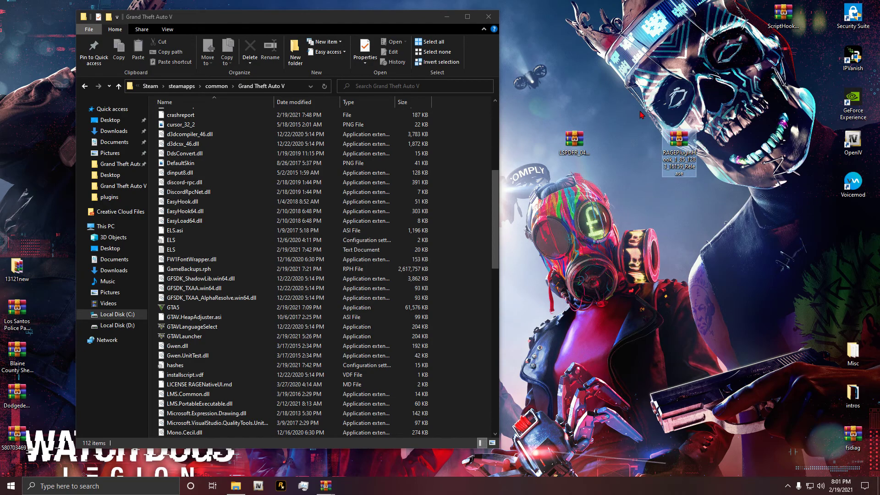
# Copy everything except the licenses folder from the LSPDFR manual install archive into the Grand Theft Auto V folder, replacing existing files.
pyautogui.click(589, 151)
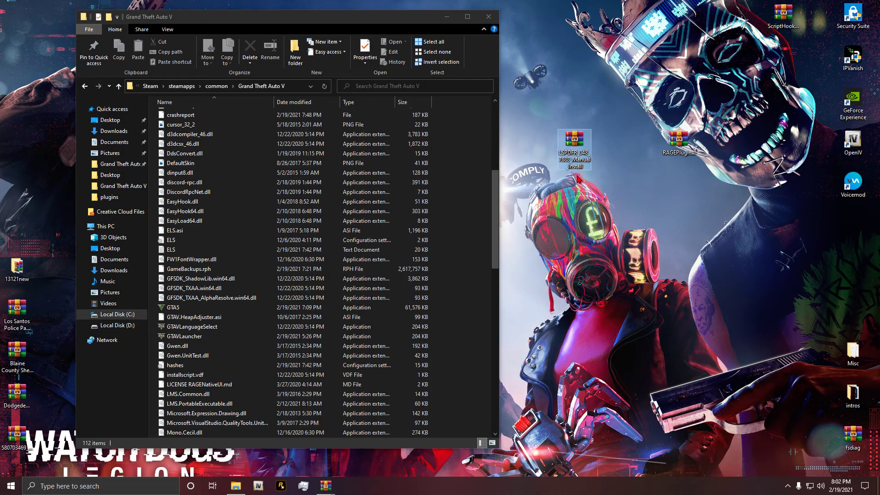
pyautogui.doubleClick(576, 151)
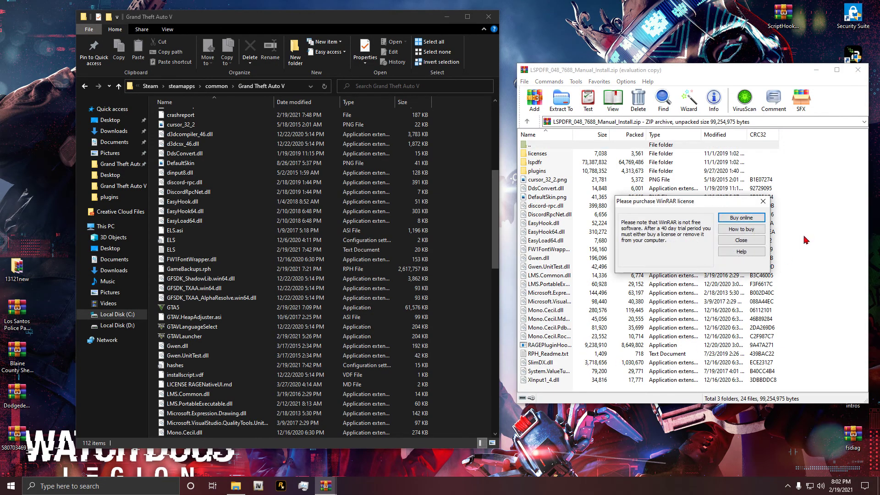
pyautogui.click(763, 201)
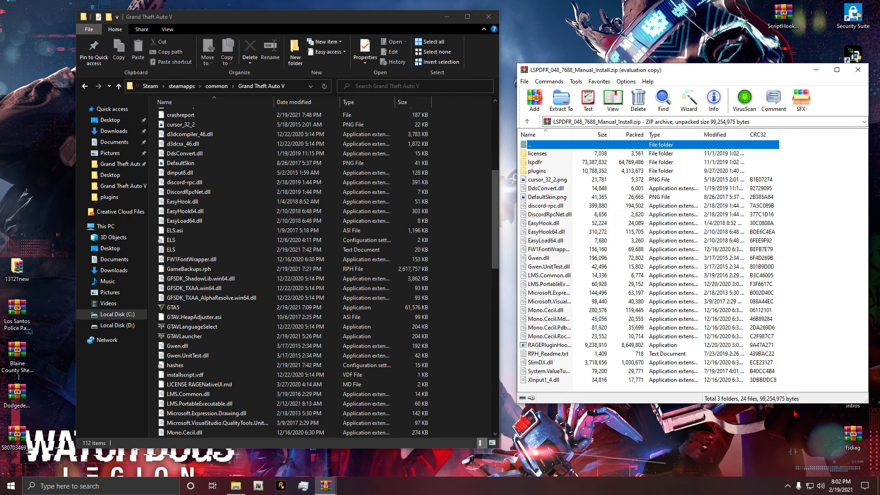
pyautogui.moveTo(789, 385); pyautogui.dragTo(665, 151)
pyautogui.scroll(5, 379, 334)
pyautogui.scroll(2, 379, 334)
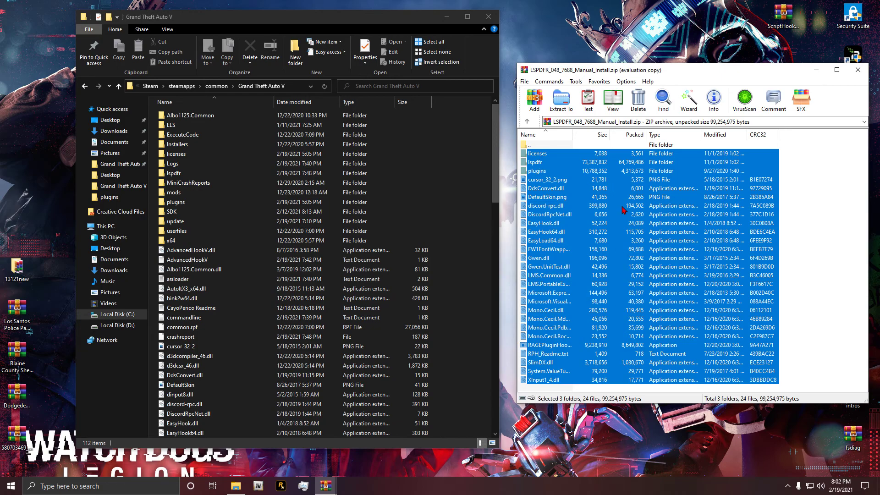
pyautogui.keyDown('ctrl'); pyautogui.click(566, 156); pyautogui.keyUp('ctrl')
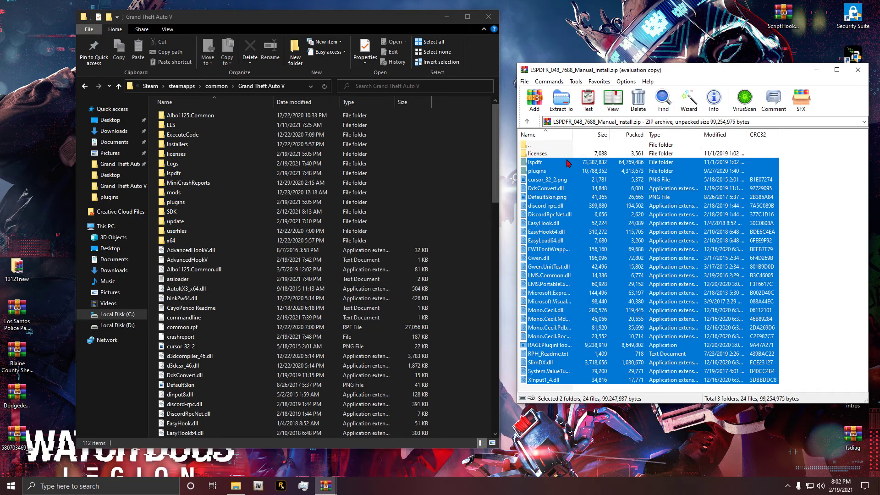
pyautogui.moveTo(562, 169); pyautogui.dragTo(482, 193)
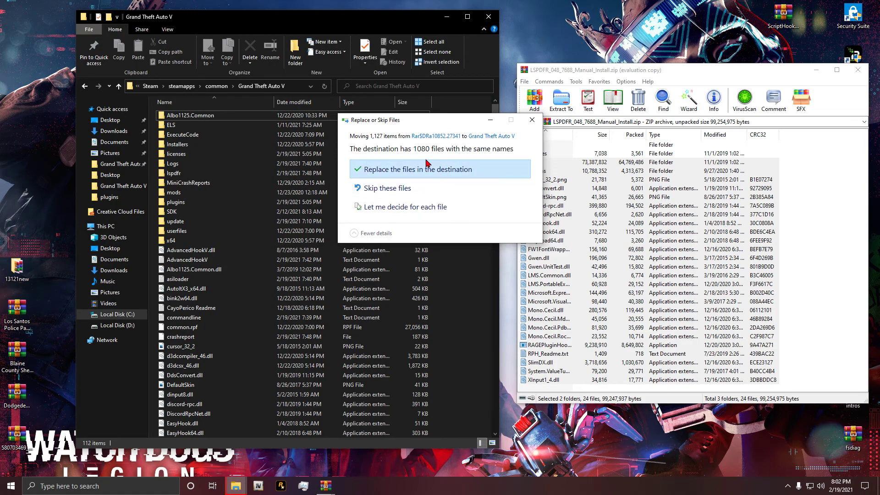
pyautogui.click(434, 173)
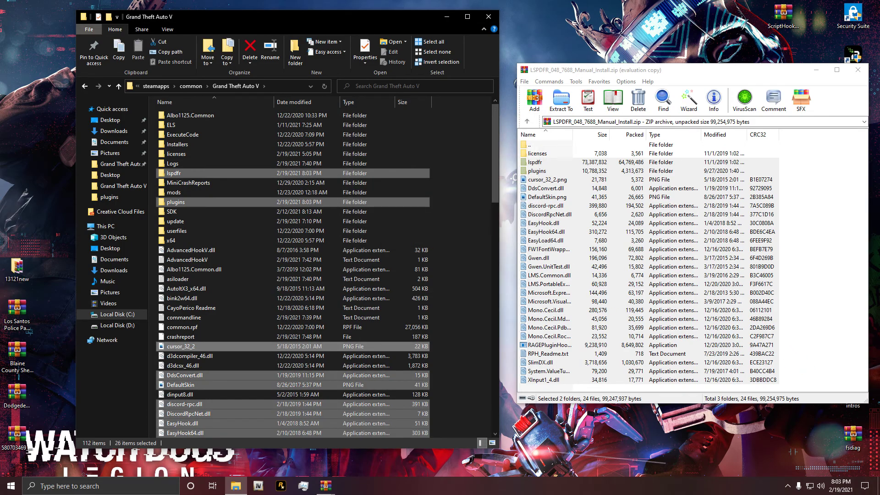
# Close the LSPDFR archive and line up the LSPDFR and RAGEPluginHook archives beneath ScriptHookV on the desktop.
pyautogui.click(468, 302)
pyautogui.scroll(-4, 462, 293)
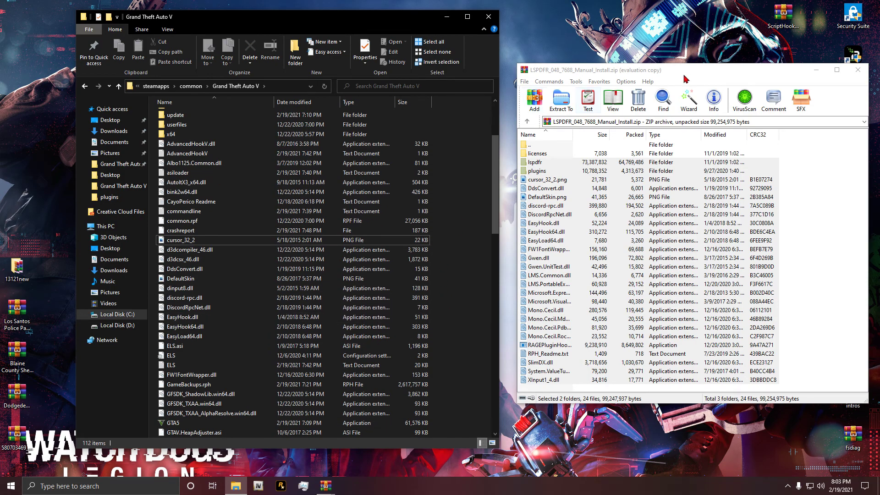
pyautogui.click(856, 74)
pyautogui.moveTo(571, 151); pyautogui.dragTo(785, 65)
pyautogui.moveTo(678, 145); pyautogui.dragTo(786, 120)
# Open the lspdfr folder inside Grand Theft Auto V and launch LSPDFR Configurator.
pyautogui.click(463, 263)
pyautogui.scroll(4, 275, 247)
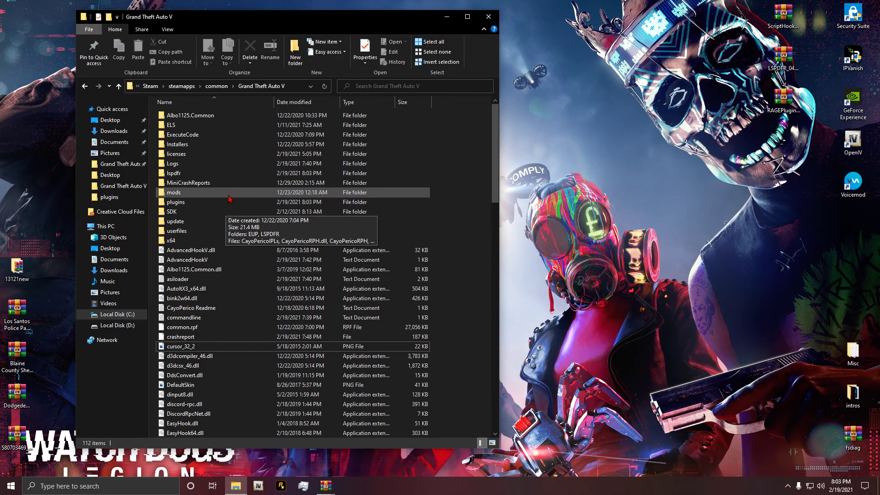
pyautogui.click(231, 175)
pyautogui.doubleClick(233, 177)
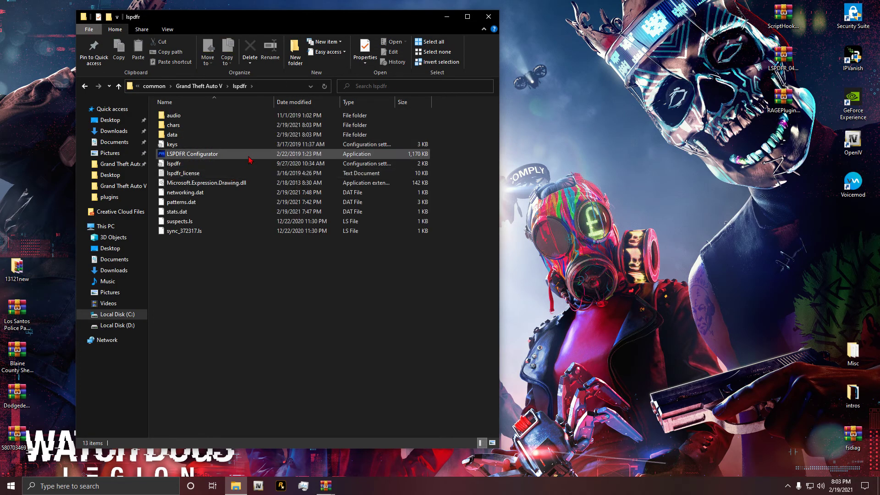
pyautogui.doubleClick(250, 159)
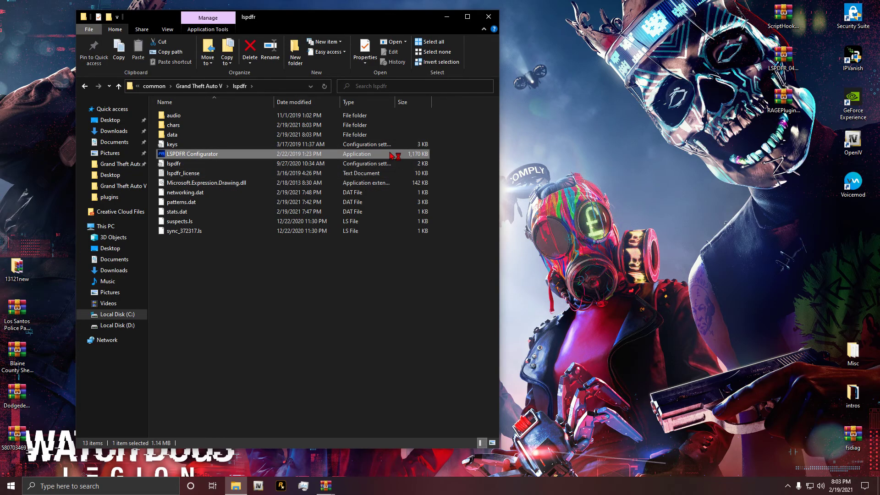
# Complete the configurator setup by accepting the RAGE Plugin Hook disclaimer and having the recommended settings applied automatically.
pyautogui.click(460, 295)
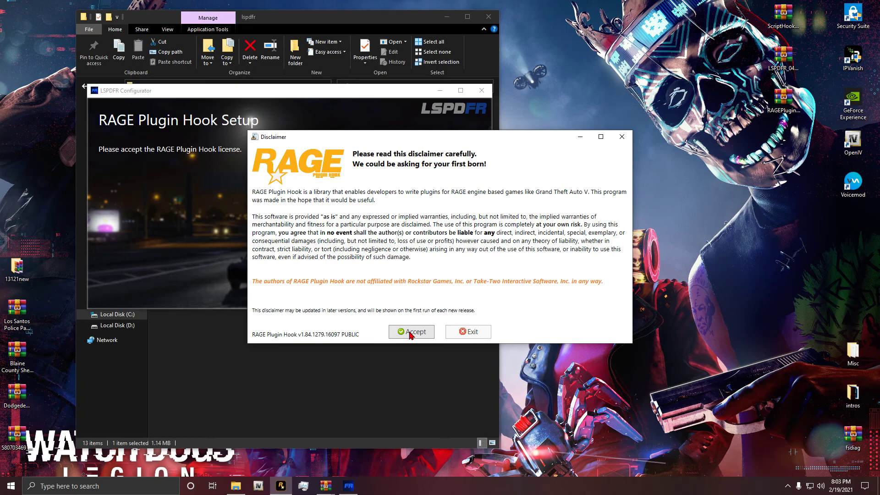
pyautogui.click(411, 332)
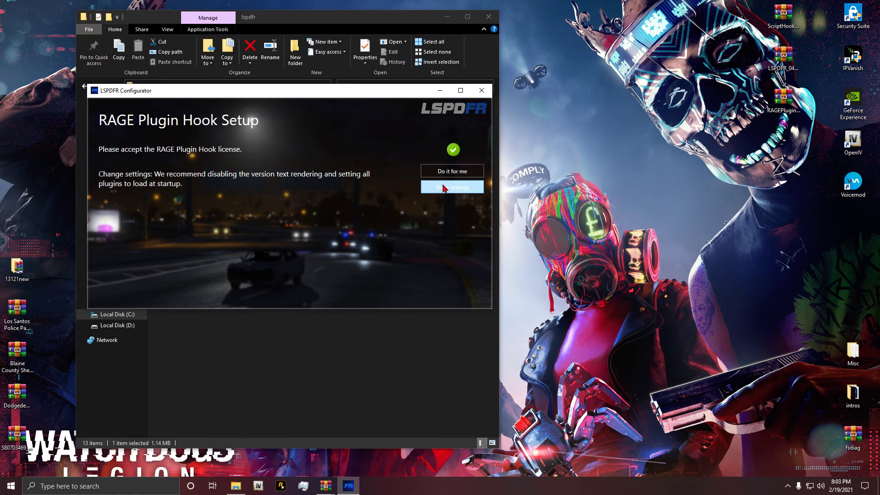
pyautogui.click(448, 175)
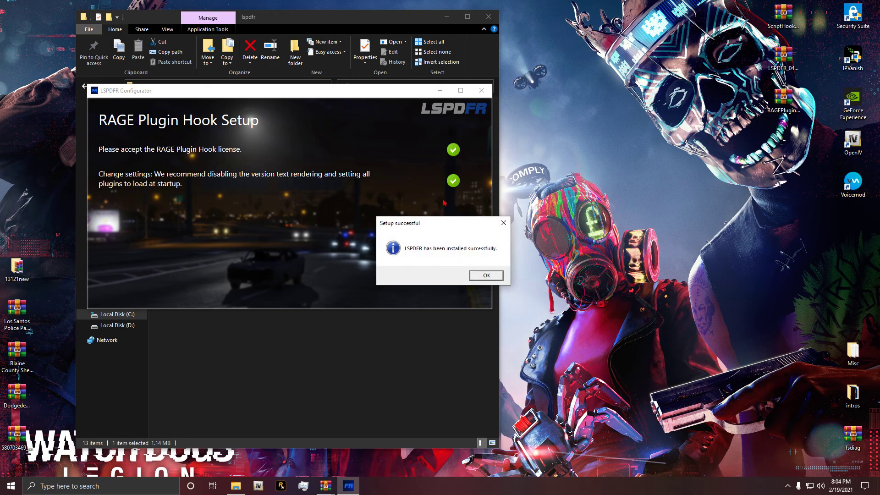
pyautogui.click(485, 275)
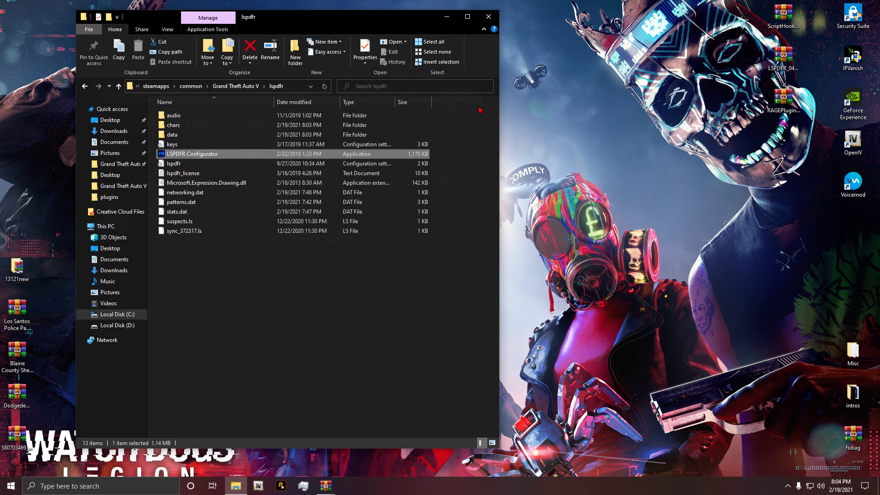
# Return to the Grand Theft Auto V folder and run the RAGEPluginHook application as administrator.
pyautogui.click(246, 87)
pyautogui.scroll(-10, 231, 261)
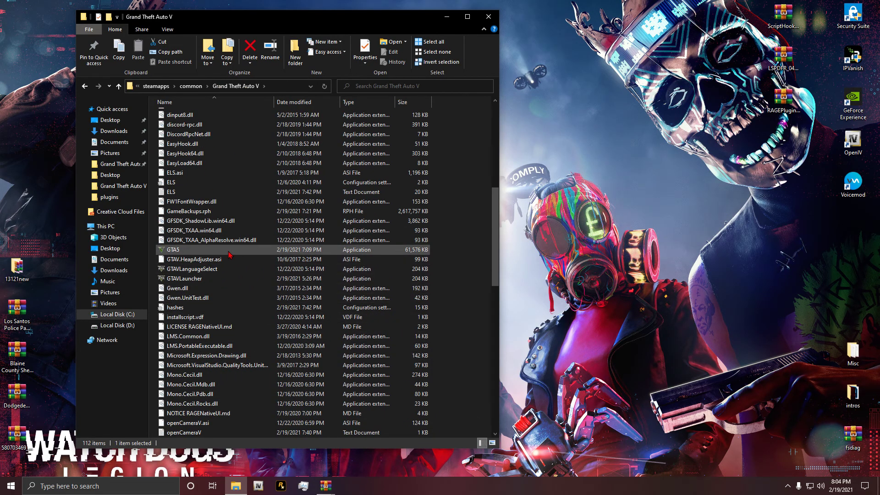
pyautogui.scroll(-6, 229, 357)
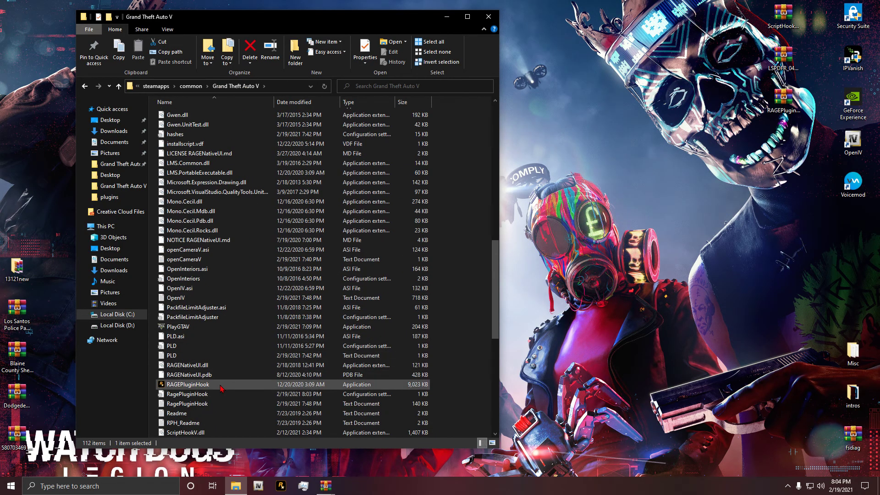
pyautogui.moveTo(220, 388)
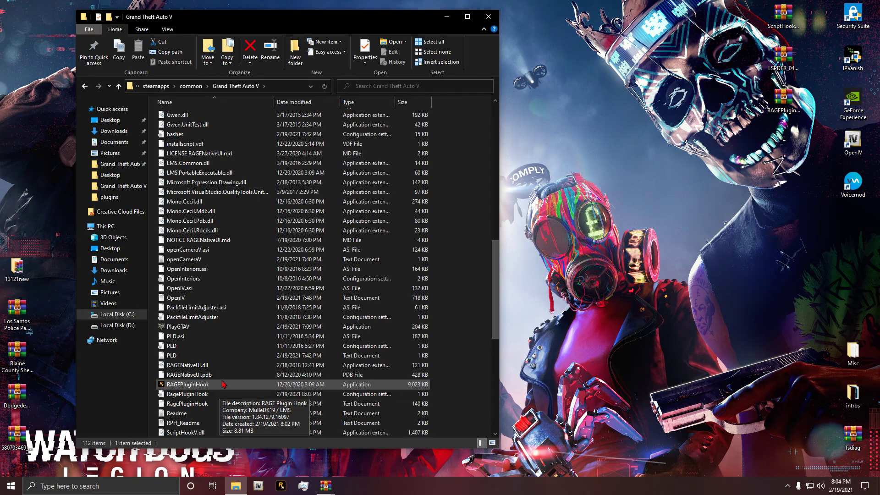
pyautogui.scroll(4, 222, 362)
pyautogui.scroll(-7, 220, 330)
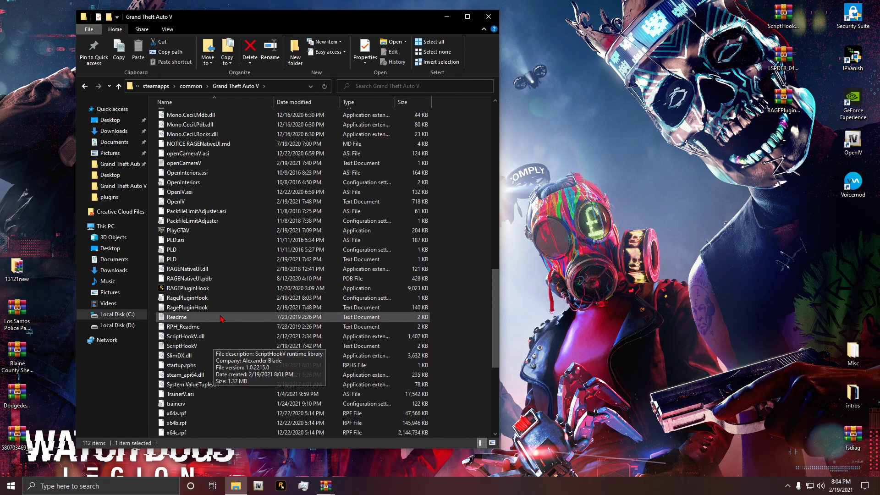
pyautogui.click(234, 290)
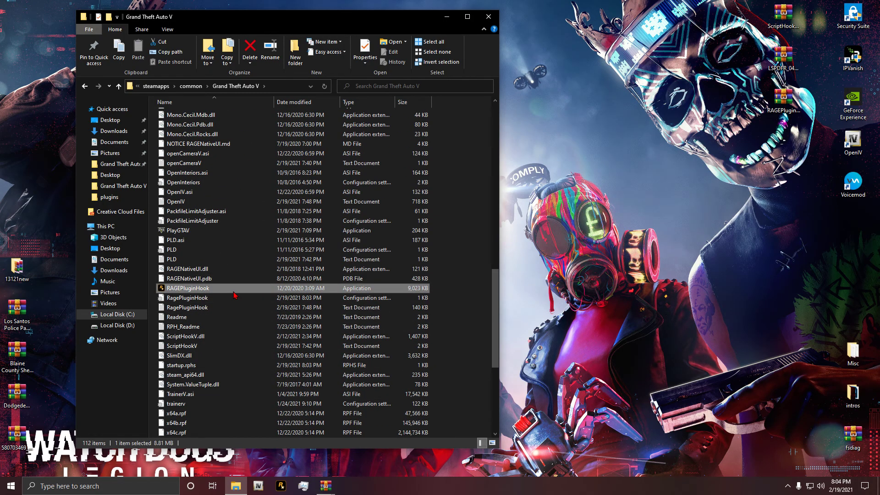
pyautogui.rightClick(234, 294)
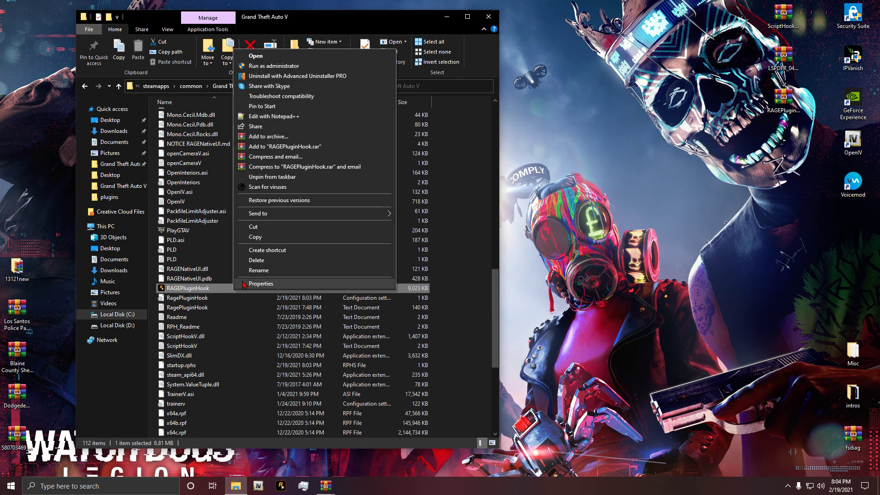
pyautogui.click(316, 68)
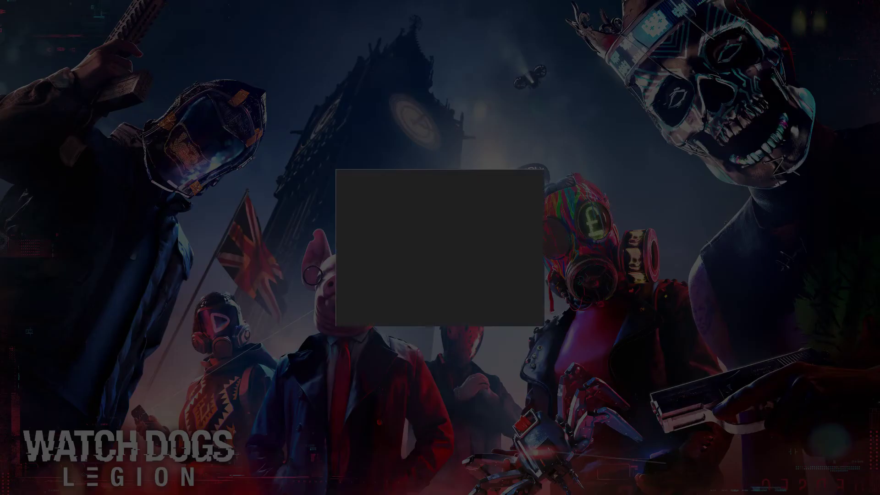
pyautogui.click(393, 307)
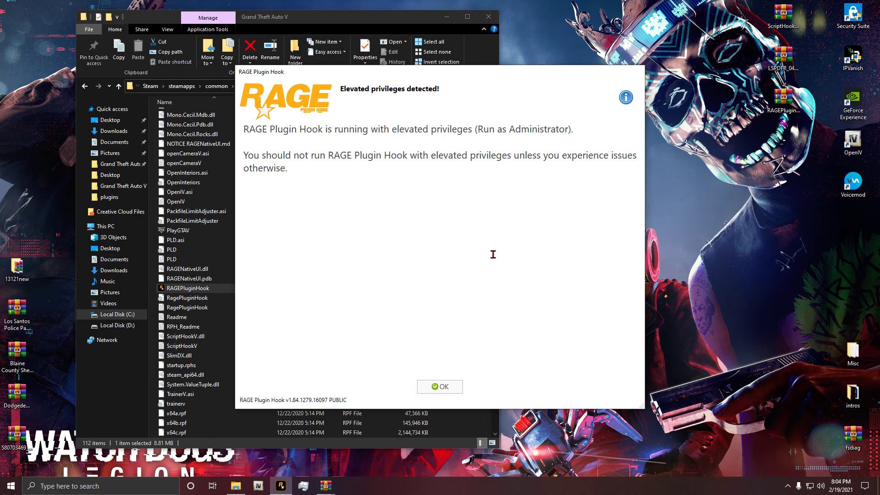
# Decline reverting to game version 1.0.2189.0, move the RAGEPluginHook archive beside LSPDFR and close the RAGE Plugin Hook settings.
pyautogui.click(435, 388)
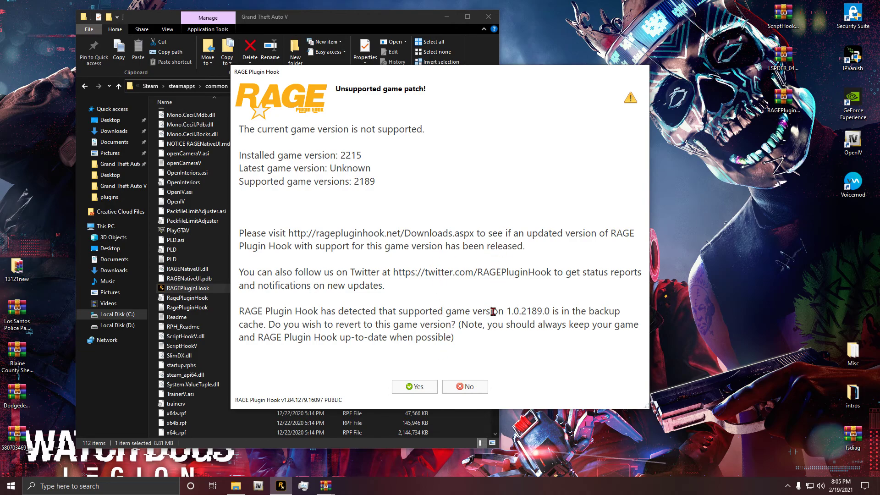
pyautogui.click(483, 389)
pyautogui.moveTo(783, 97); pyautogui.dragTo(609, 59)
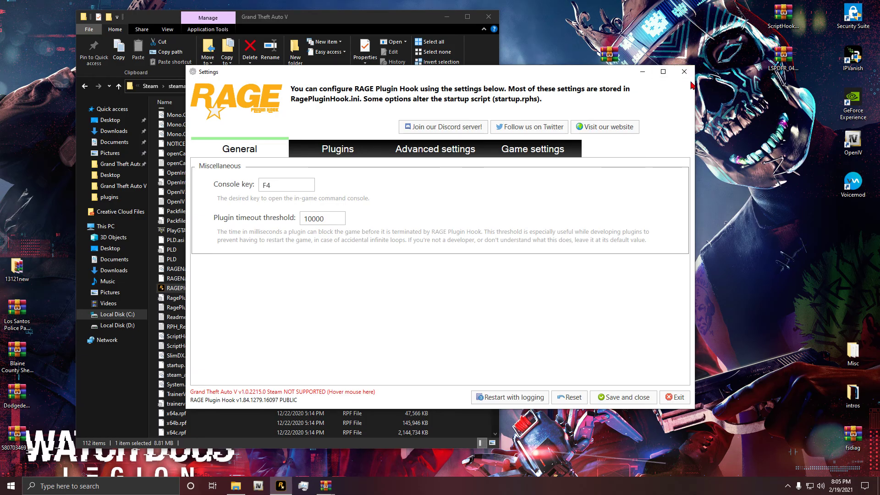
pyautogui.click(683, 71)
# Extract everything except the Licenses folder from the RAGEPluginHook_1_85_1283_16159_Release archive into the Grand Theft Auto V folder, replacing existing files, and close the archive.
pyautogui.doubleClick(609, 55)
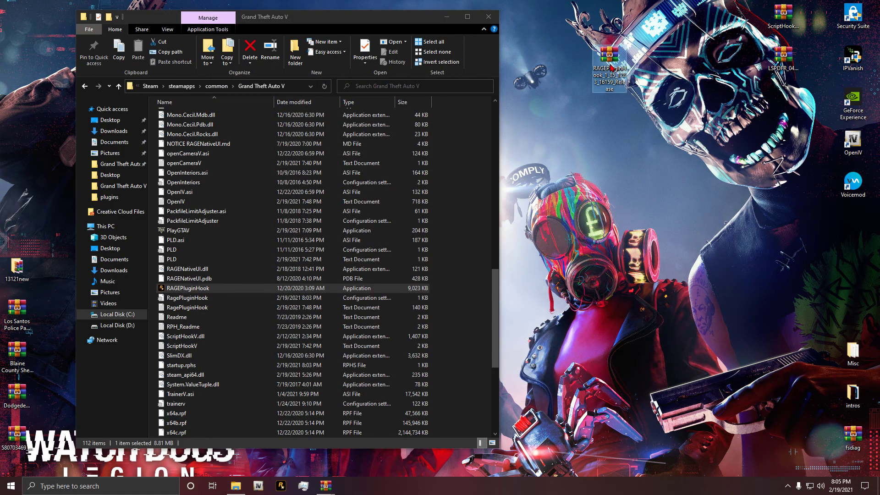
pyautogui.moveTo(584, 338); pyautogui.dragTo(576, 220)
pyautogui.click(762, 201)
pyautogui.moveTo(619, 356); pyautogui.dragTo(477, 187)
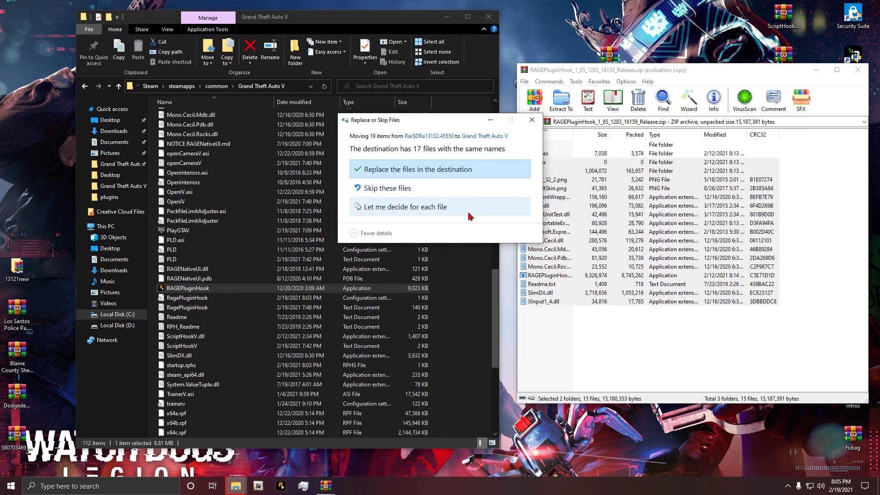
pyautogui.click(462, 172)
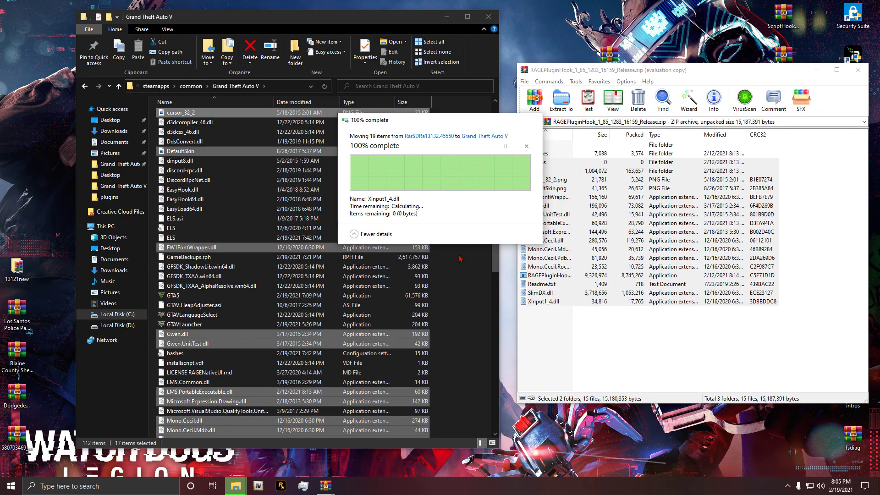
pyautogui.scroll(-7, 466, 273)
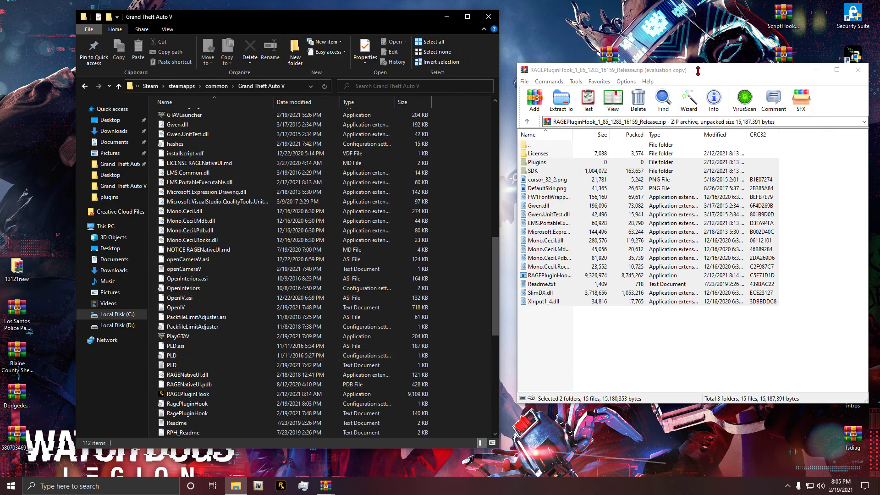
pyautogui.moveTo(725, 76); pyautogui.dragTo(709, 121)
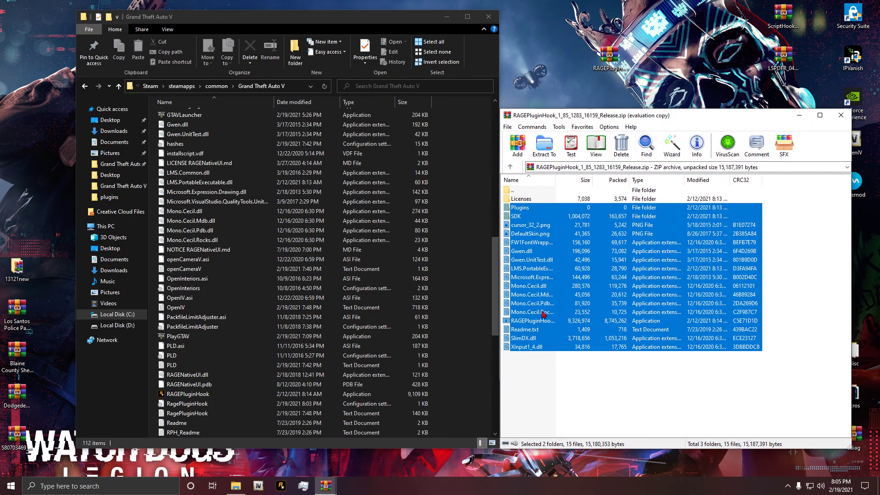
pyautogui.click(604, 370)
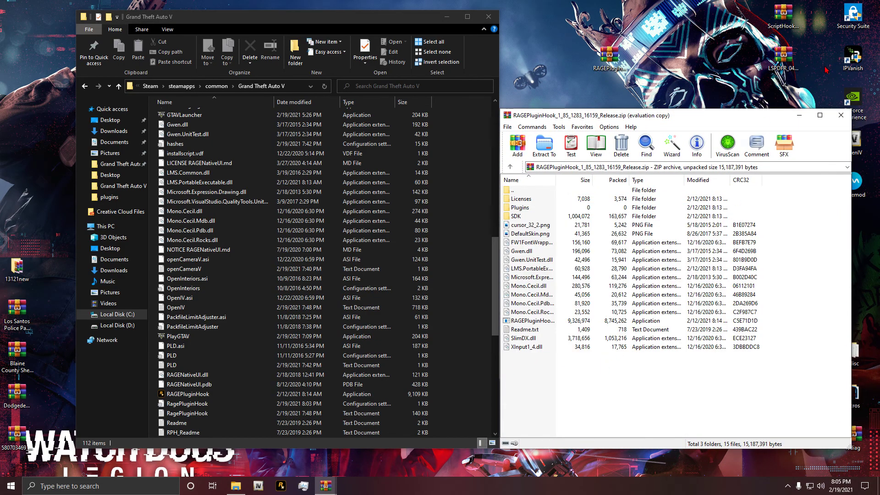
pyautogui.click(841, 120)
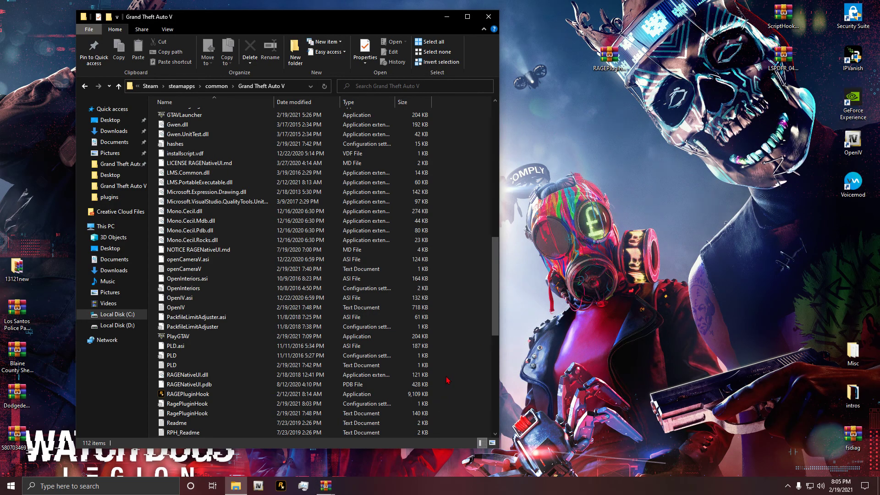
# Launch the updated RAGEPluginHook application, accept its disclaimer, and move the RAGEPluginHook archive below the LSPDFR archive on the desktop.
pyautogui.scroll(-3, 447, 380)
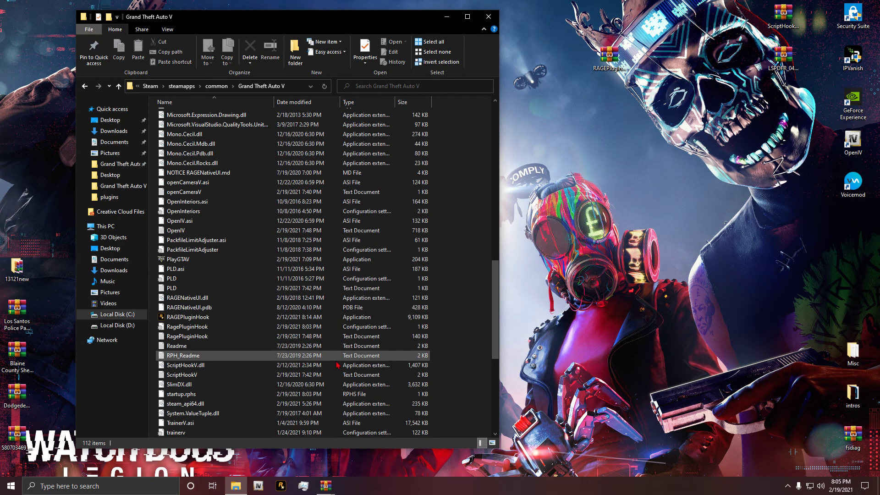
pyautogui.click(214, 318)
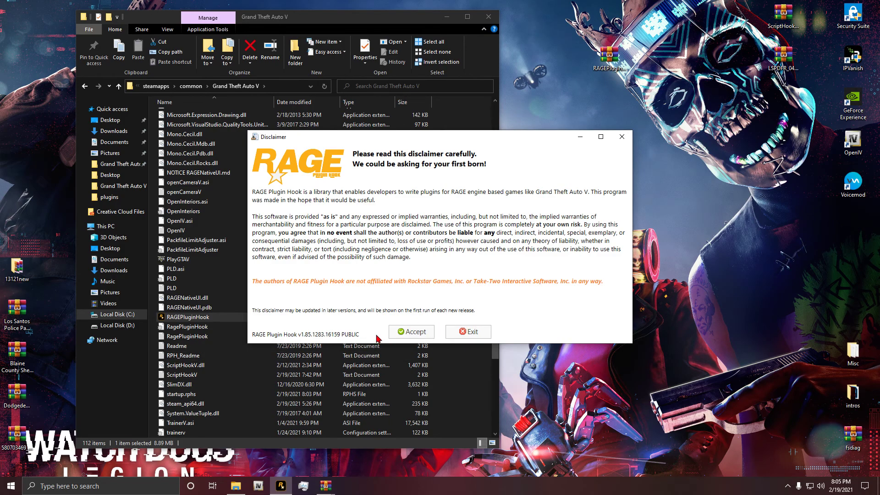
pyautogui.click(416, 331)
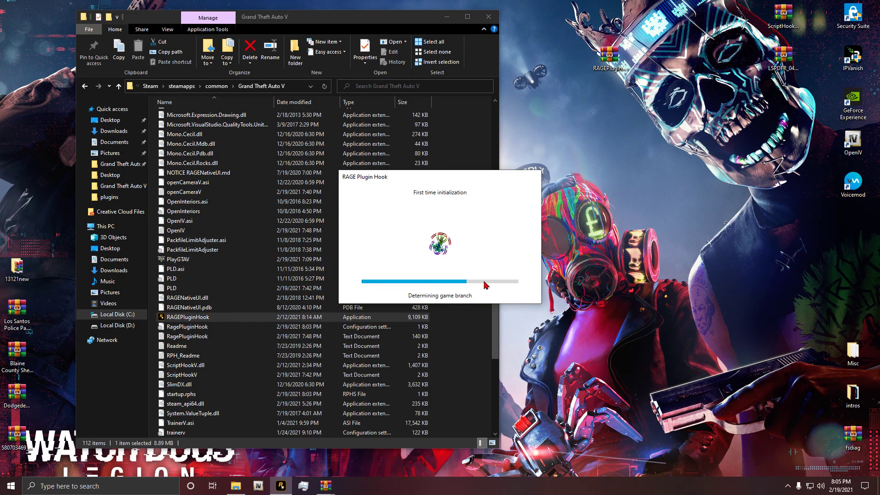
pyautogui.moveTo(610, 56); pyautogui.dragTo(783, 102)
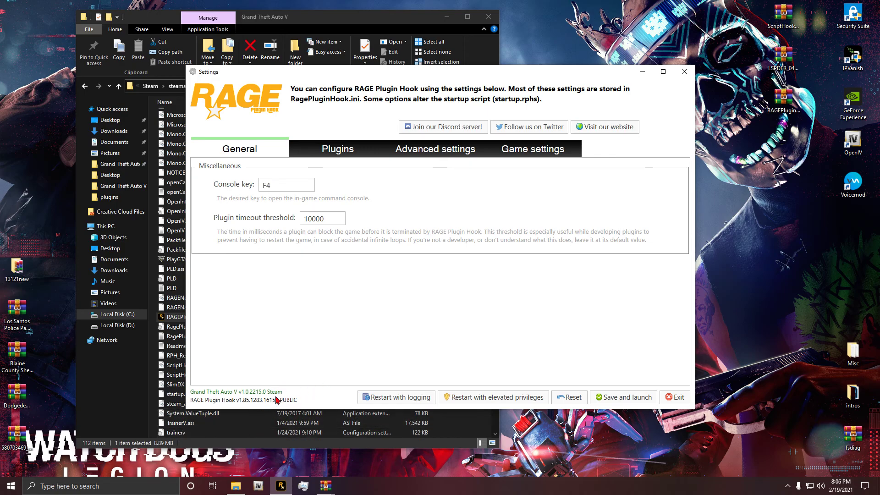
# Disable EUP Menu so only LSPD First Response loads on startup, save the settings and launch the game, and close the Grand Theft Auto V folder.
pyautogui.click(336, 149)
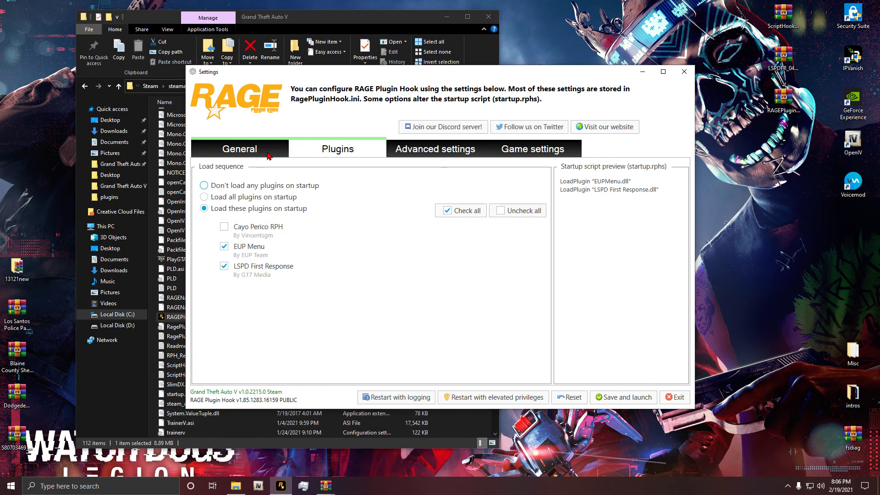
pyautogui.click(224, 247)
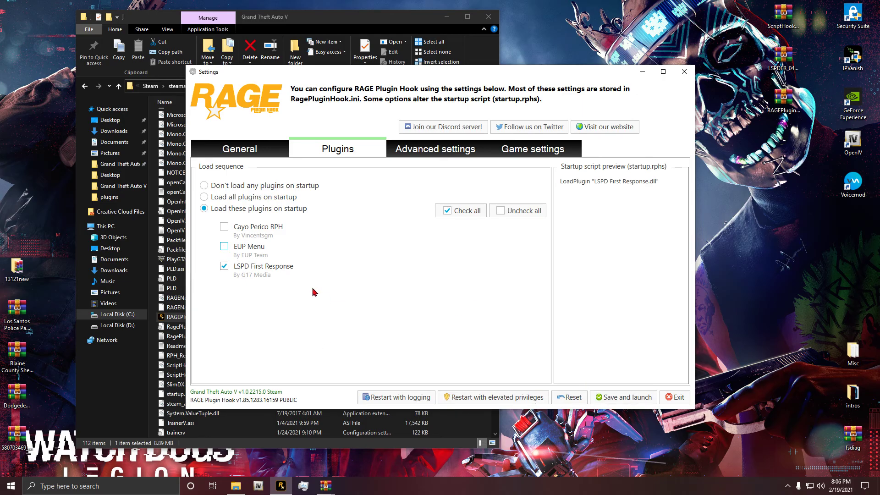
pyautogui.click(628, 397)
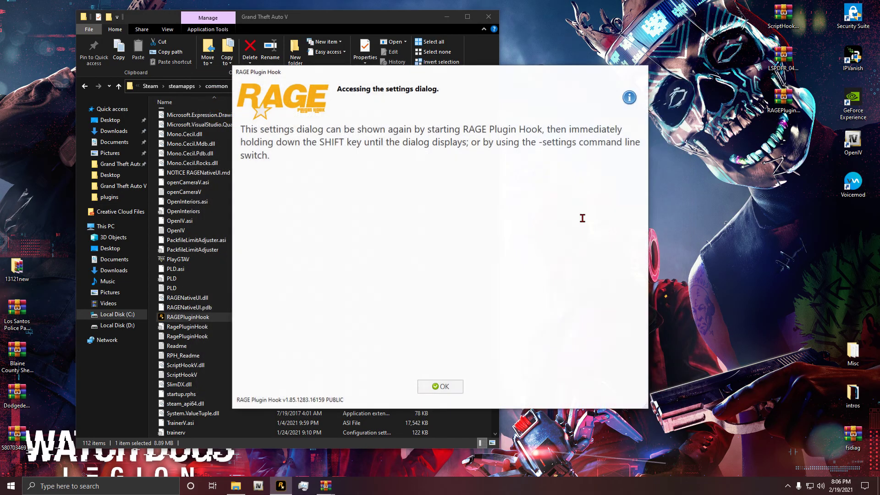
pyautogui.click(441, 386)
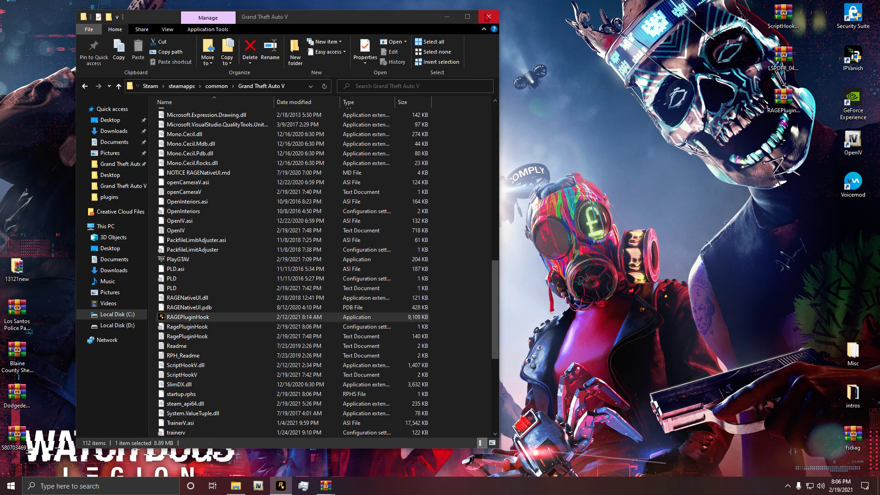
pyautogui.click(488, 16)
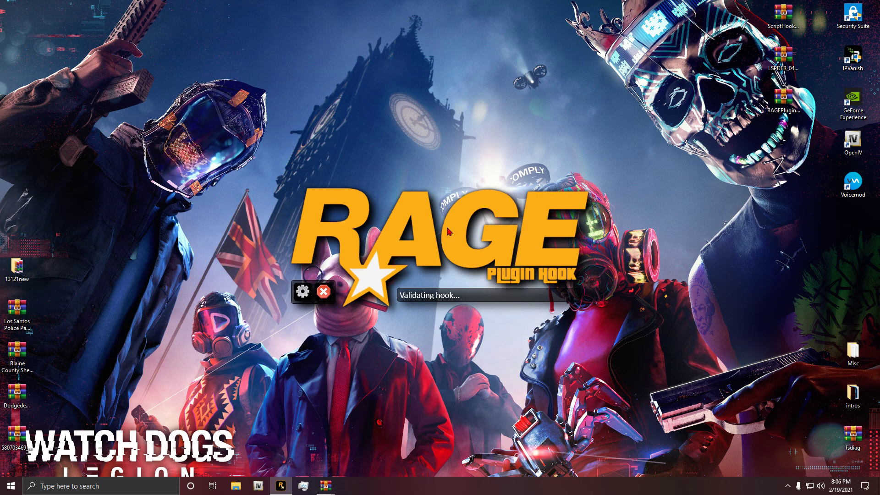